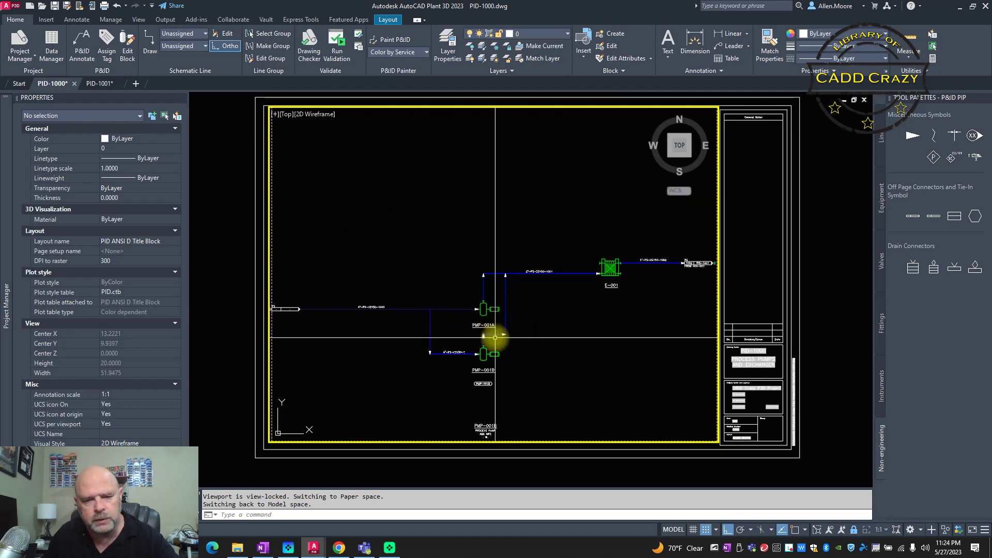
- Examine the process lines and line tags running from the off-page connector to pumps PMP-001A and PMP-001B
scroll(503, 352, "up", 2)
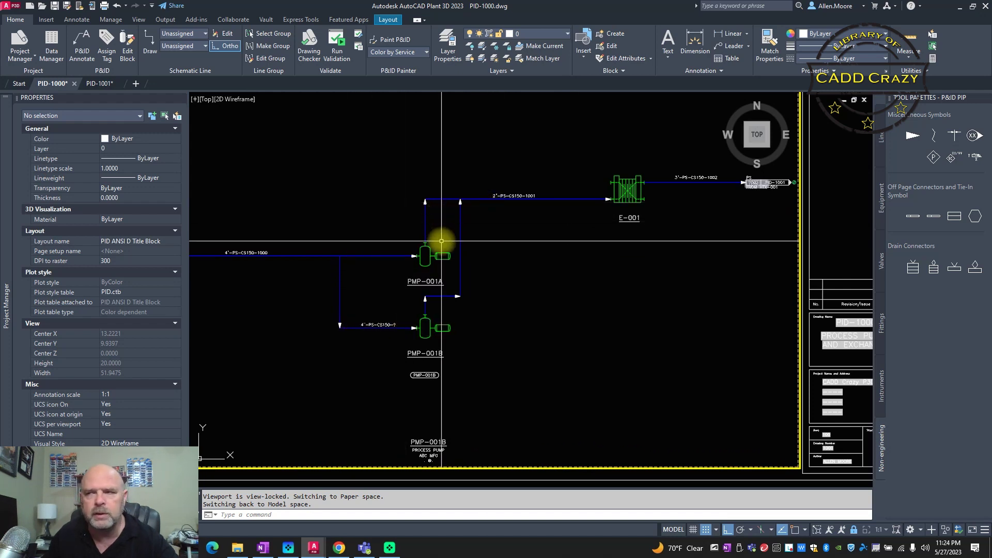
scroll(340, 339, "up", 2)
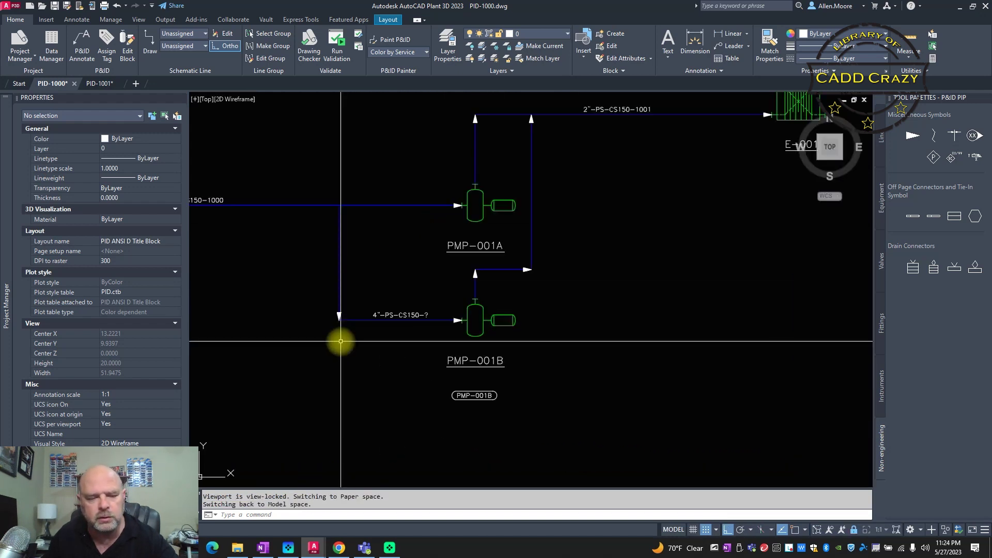
scroll(340, 340, "down", 2)
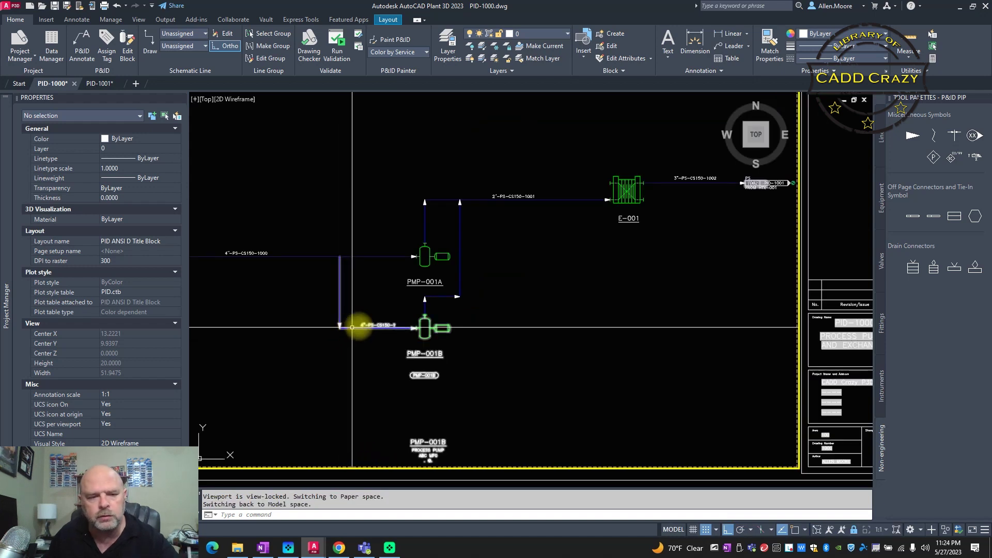
middle_click_drag(350, 328, 502, 319)
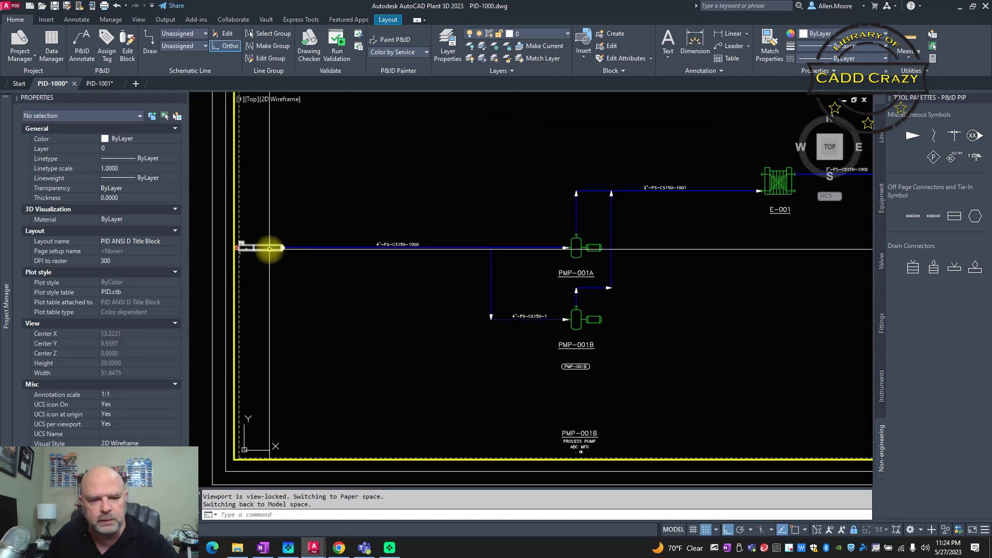
scroll(269, 248, "up", 2)
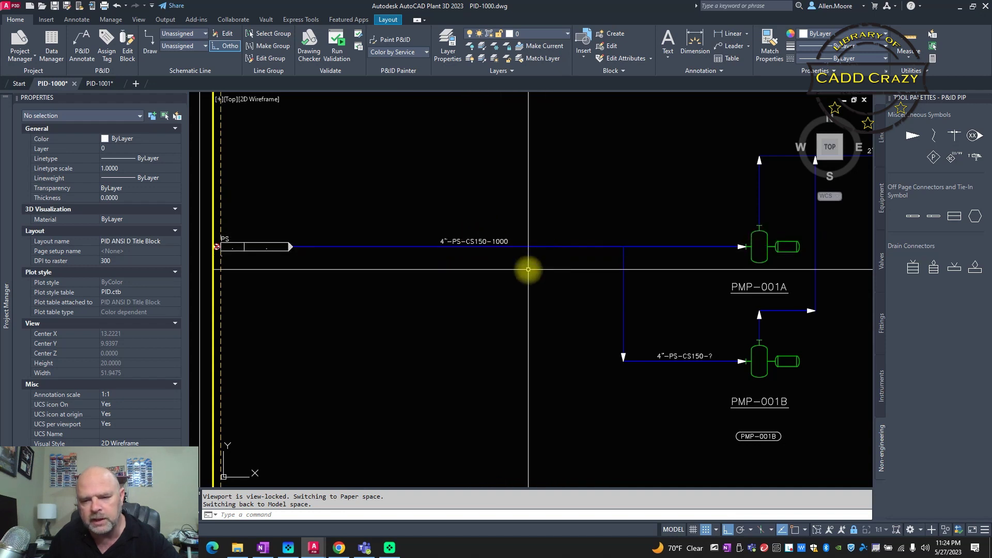
middle_click_drag(642, 321, 527, 248)
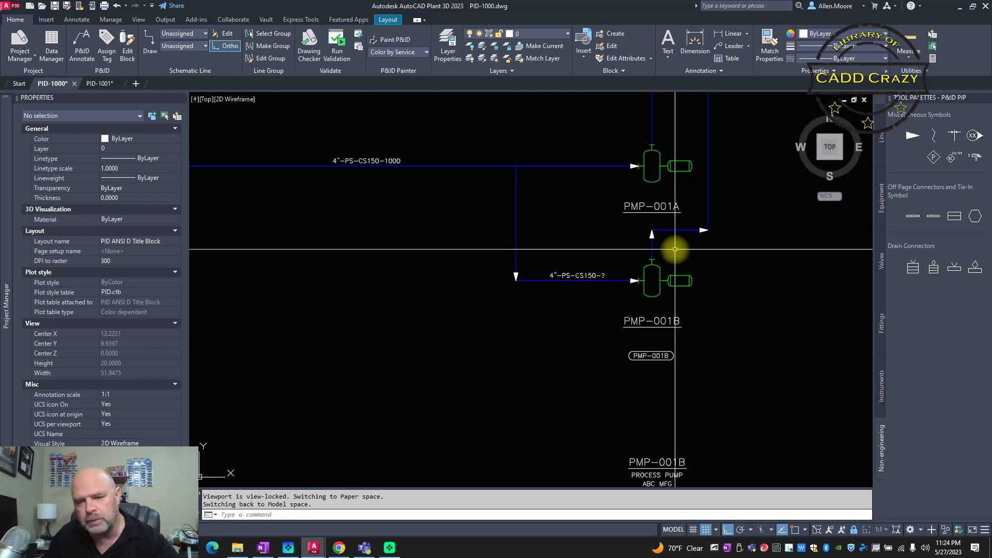
scroll(612, 282, "up", 2)
- Try to assign line number 1001 to the 4" suction line of PMP-001B, with annotation placement after tagging turned off
left_click(615, 280)
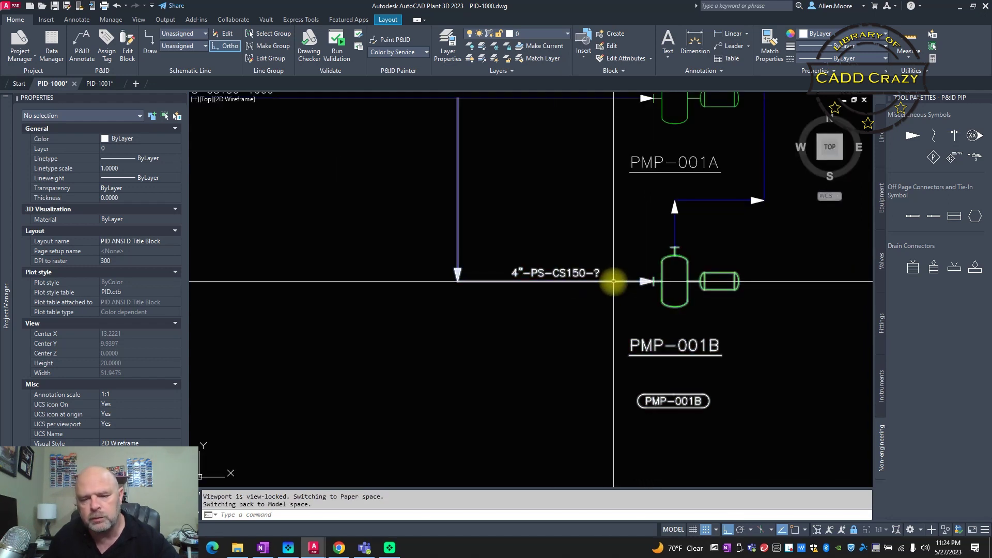
left_click(133, 249)
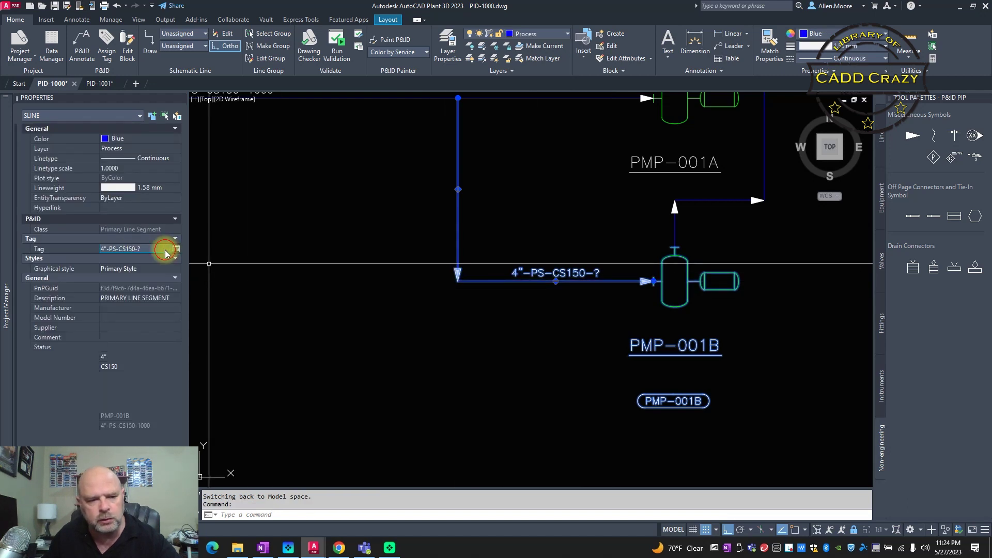
left_click(177, 249)
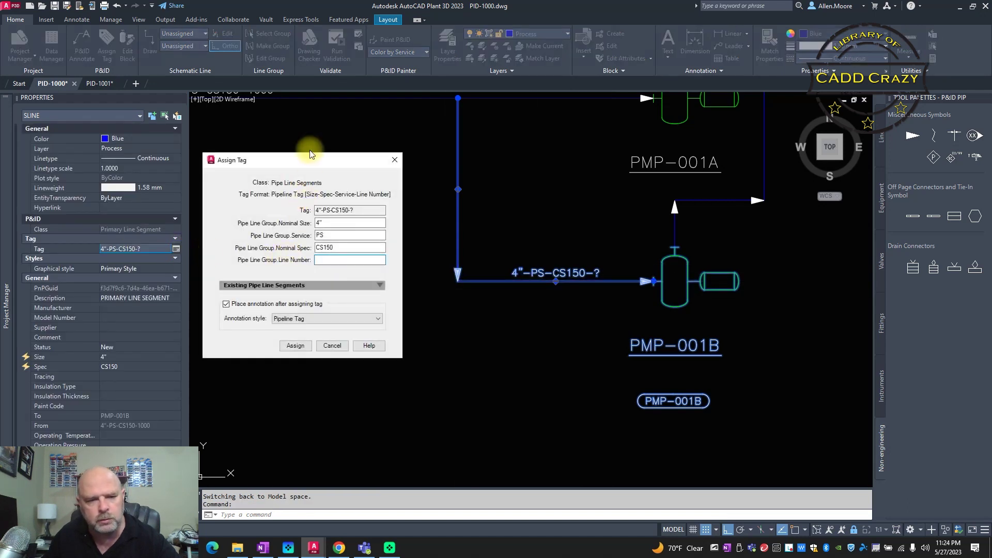
left_click_drag(304, 163, 503, 135)
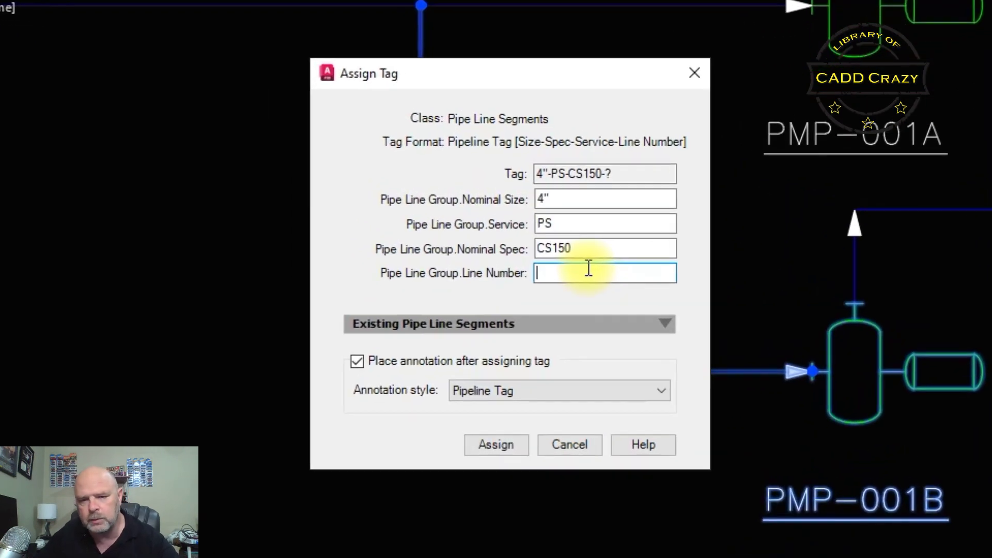
type("1001")
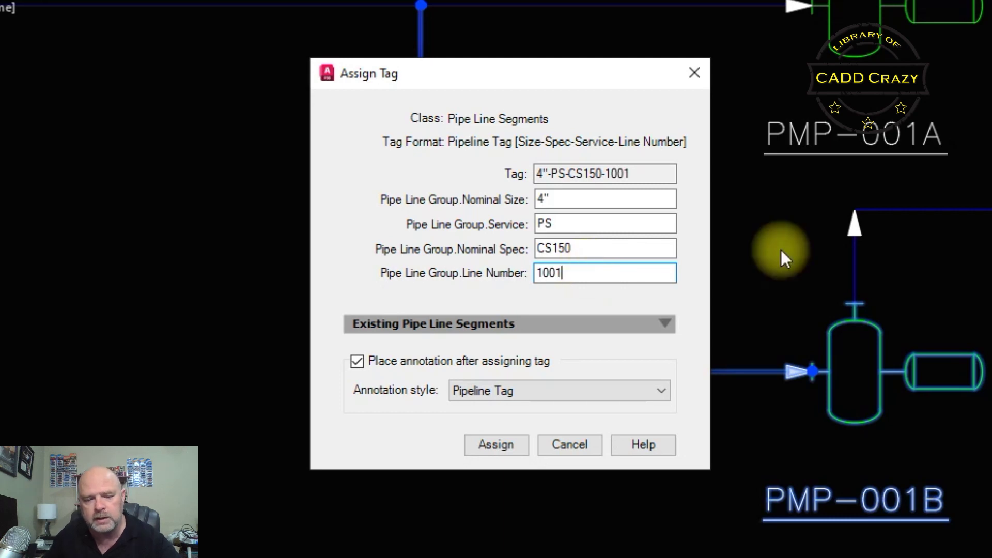
left_click(390, 359)
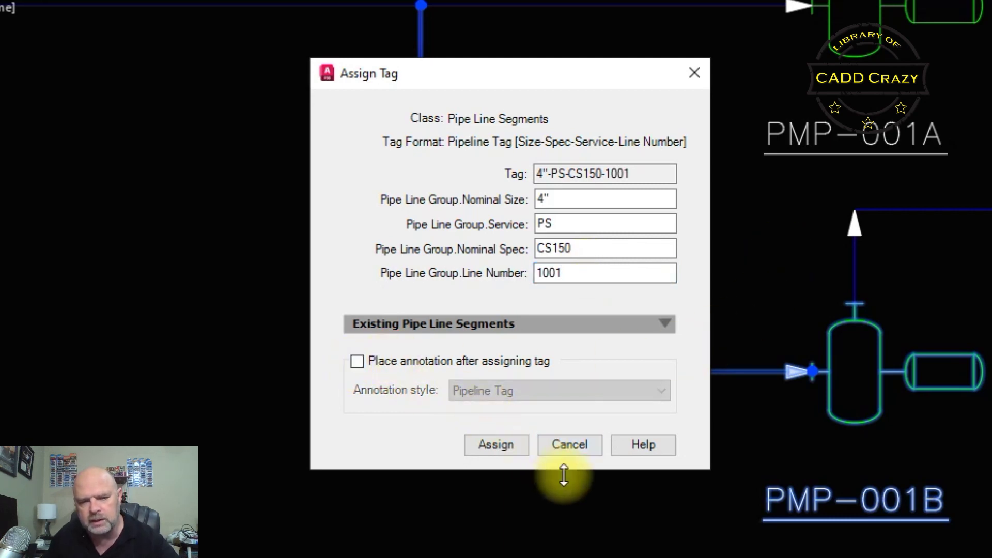
left_click(496, 445)
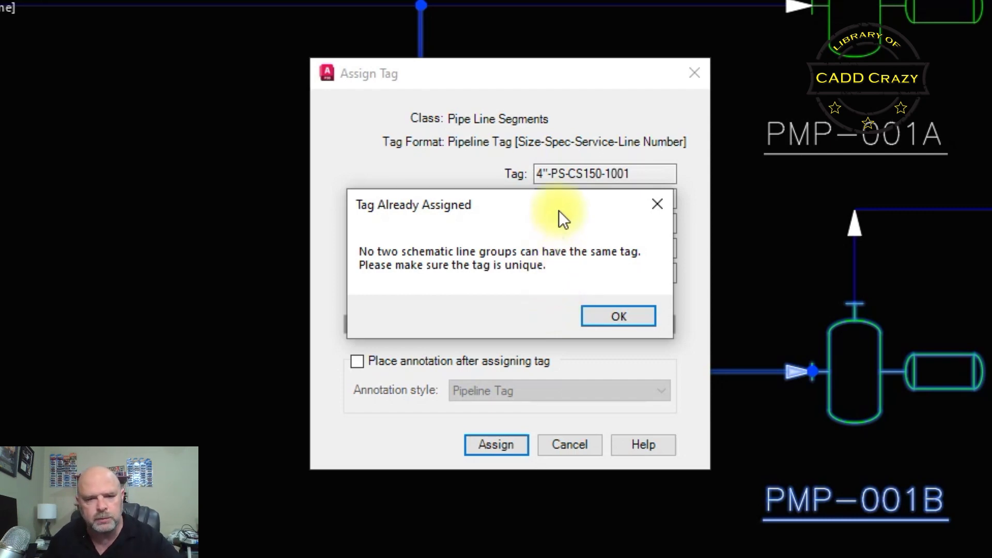
left_click_drag(550, 206, 373, 175)
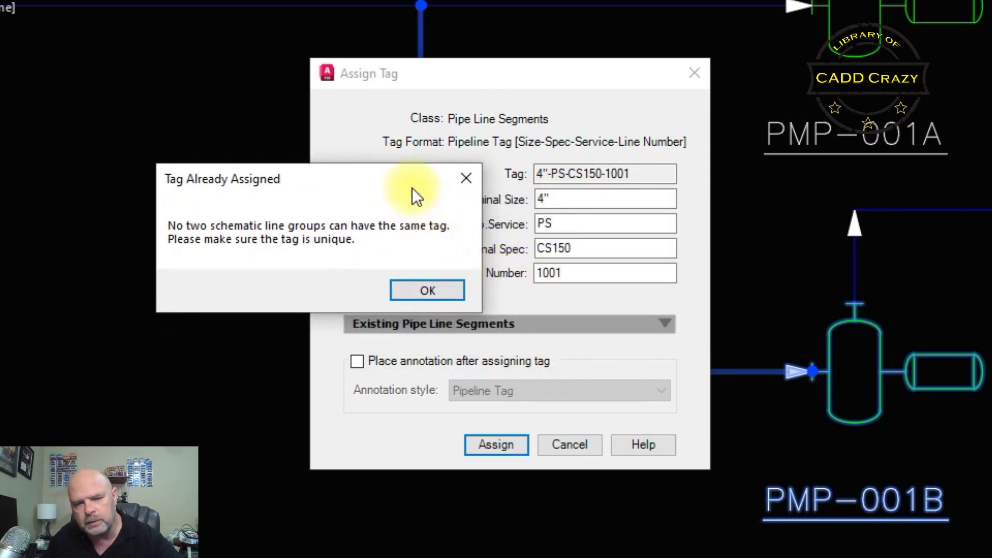
left_click_drag(412, 189, 327, 172)
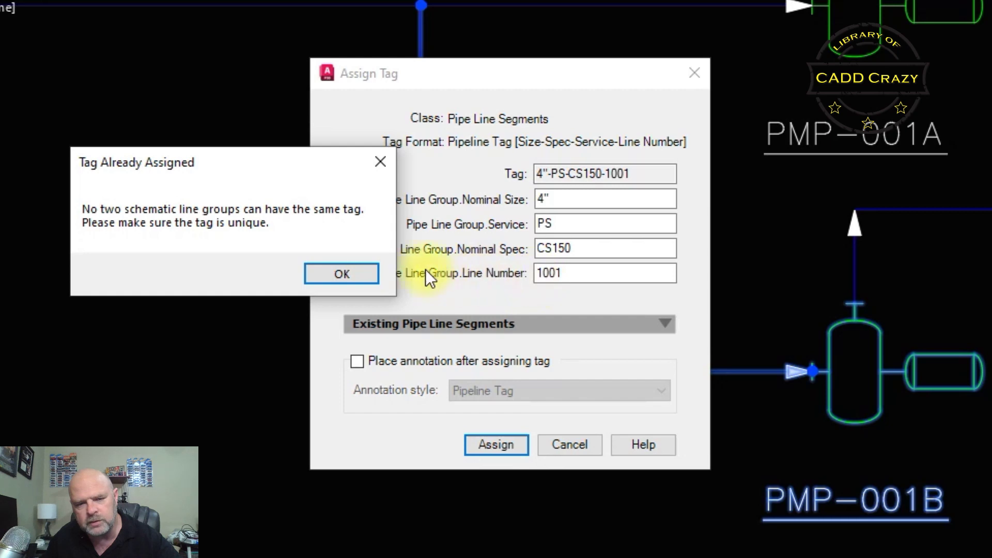
left_click_drag(295, 162, 208, 147)
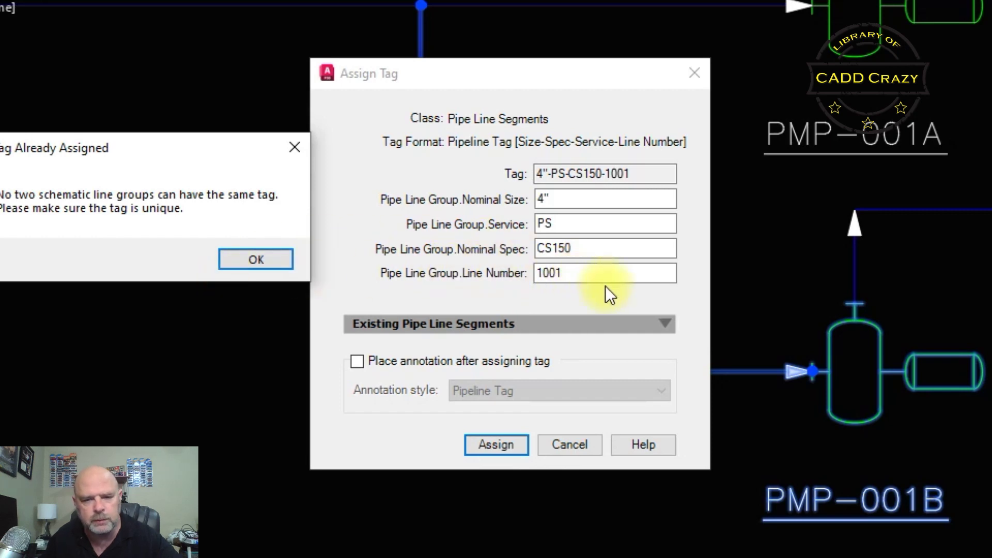
left_click(235, 258)
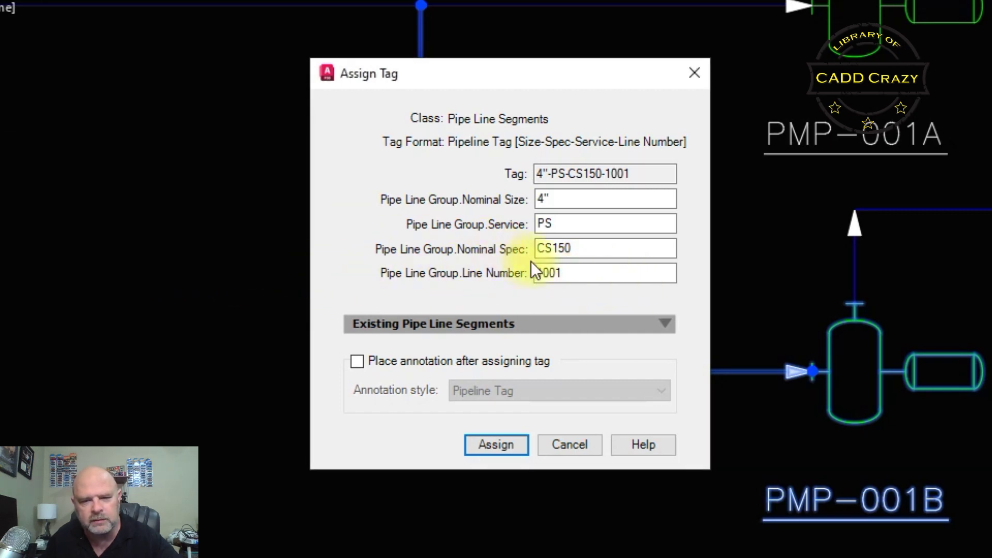
- Assign line number 10023 to the 4" suction line of PMP-001B
left_click_drag(536, 272, 589, 277)
type("1002")
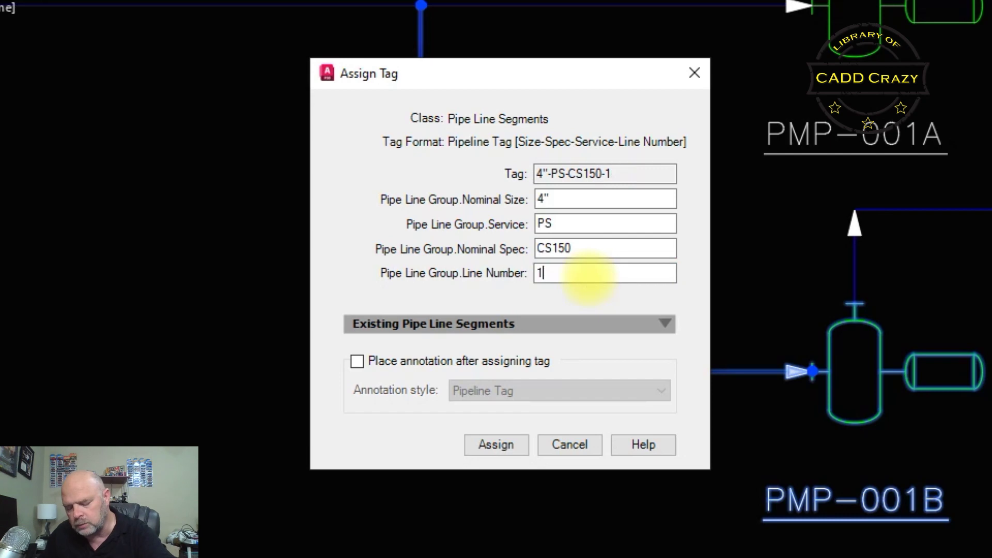
type("3")
key("Return")
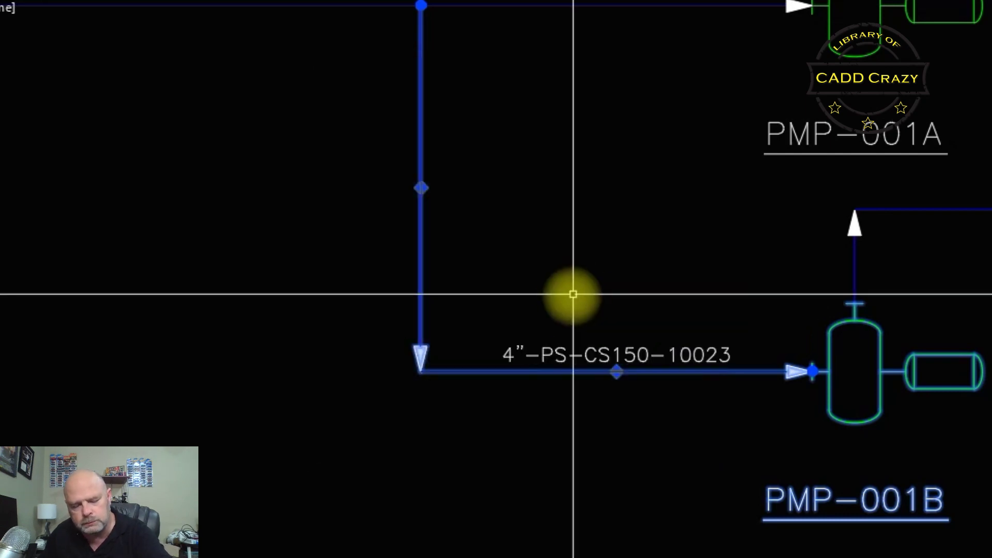
key("Escape")
- Reopen the tag of the PMP-001B suction line, try line number 1002, and assign line number 1003
left_click(737, 371)
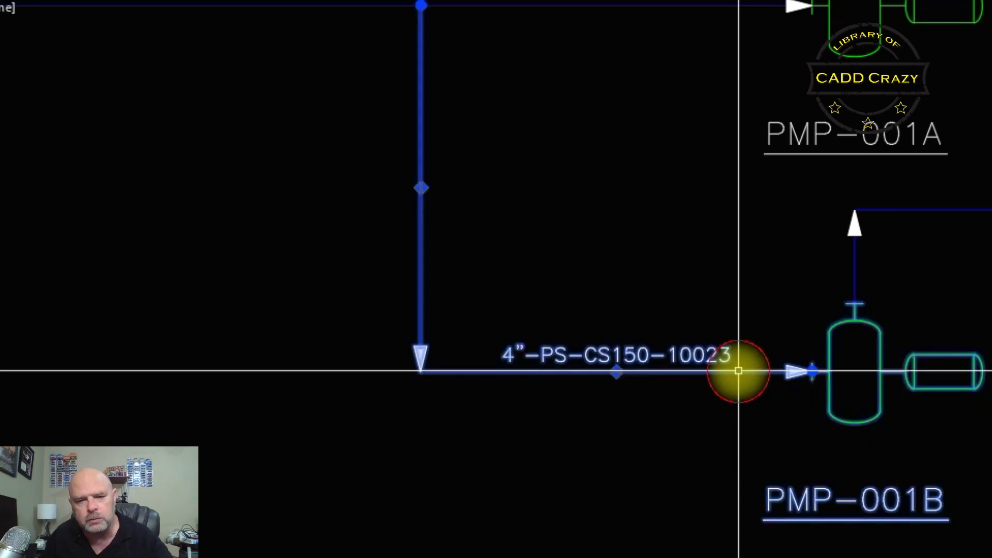
left_click(30, 277)
left_click(587, 272)
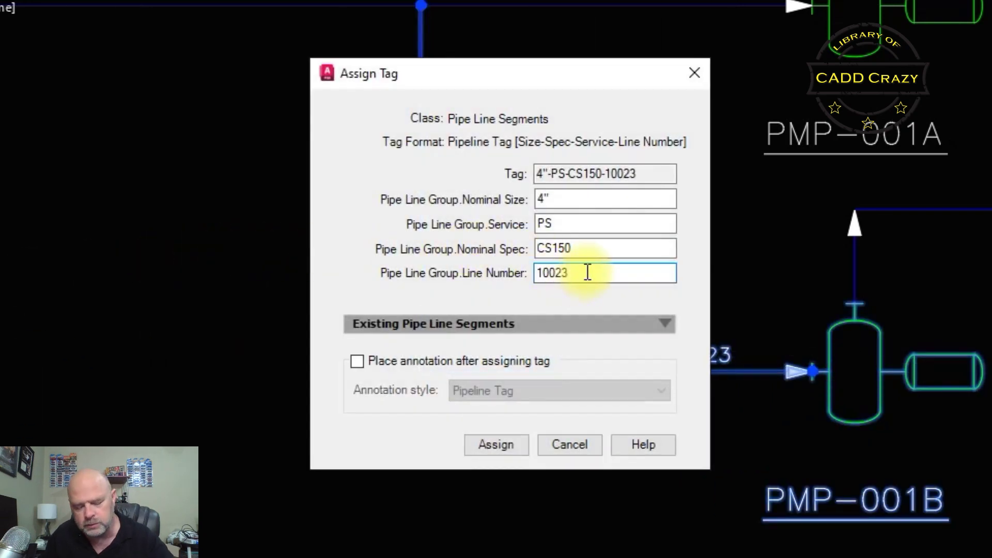
key("BackSpace")
key("Return")
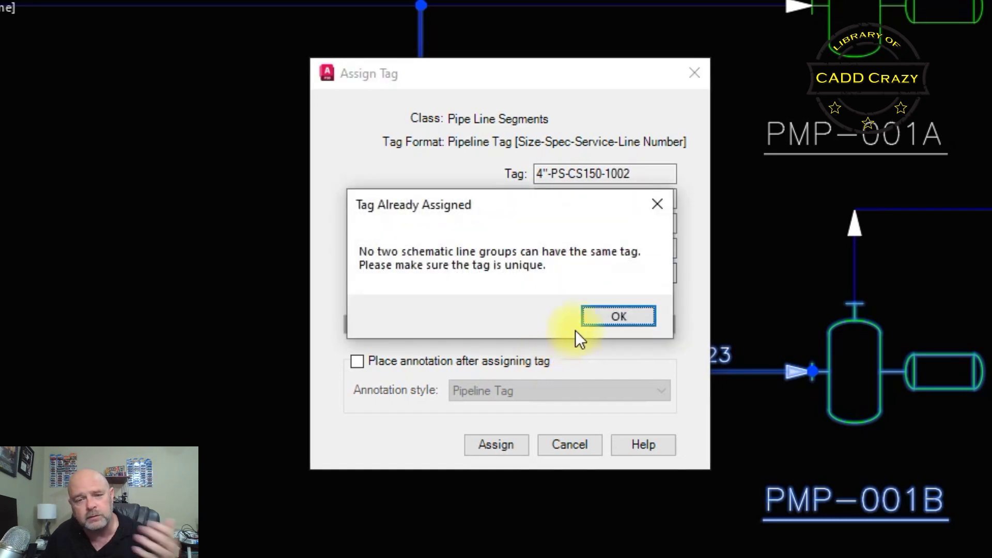
left_click(636, 313)
left_click(598, 279)
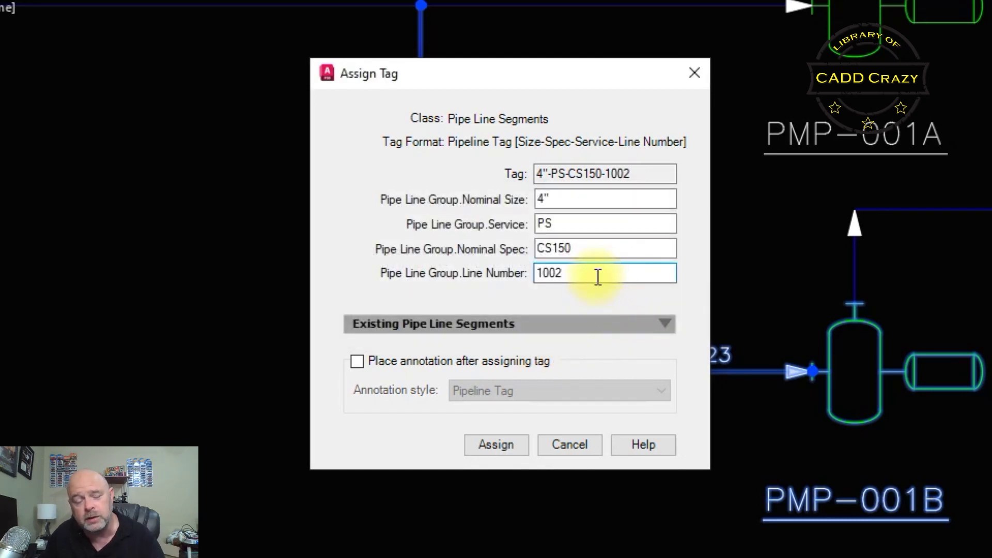
key("BackSpace")
type("3")
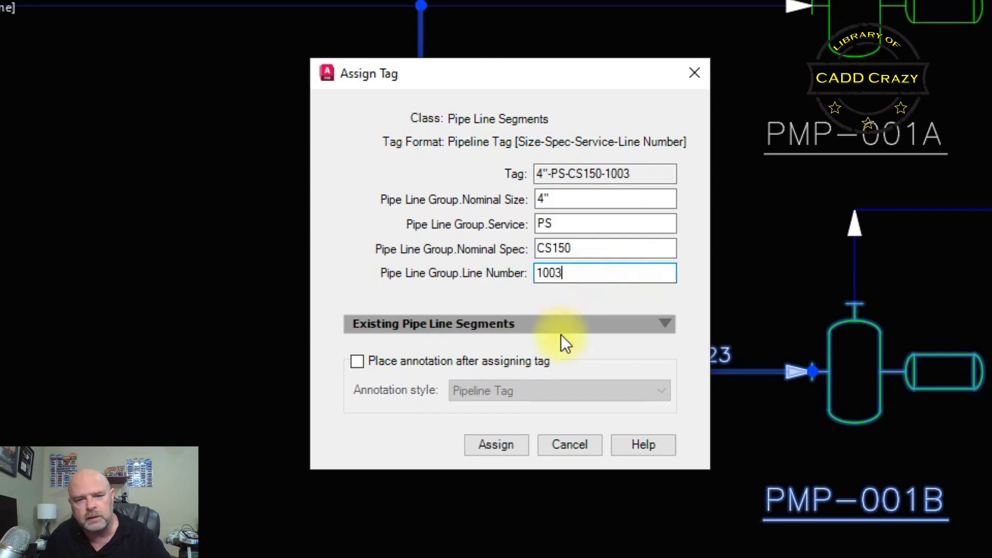
left_click(503, 445)
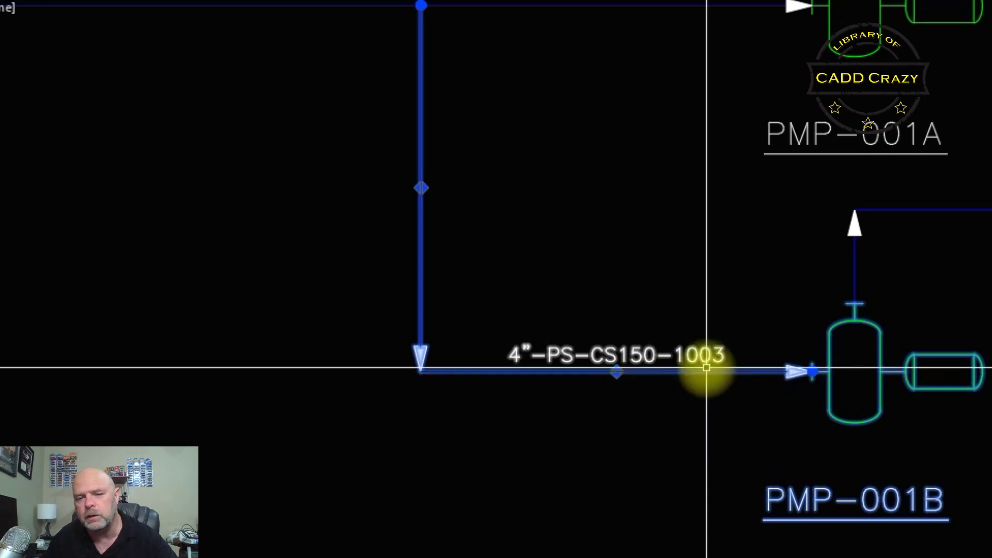
- Start assigning a tag to the PMP-001B discharge line, with nominal size 3" and service PS
middle_click_drag(704, 378, 696, 389)
mouse_move(782, 270)
middle_mouse_down()
mouse_move(885, 284)
mouse_move(646, 501)
middle_mouse_up()
left_click(753, 277)
left_click(747, 279)
right_click(745, 295)
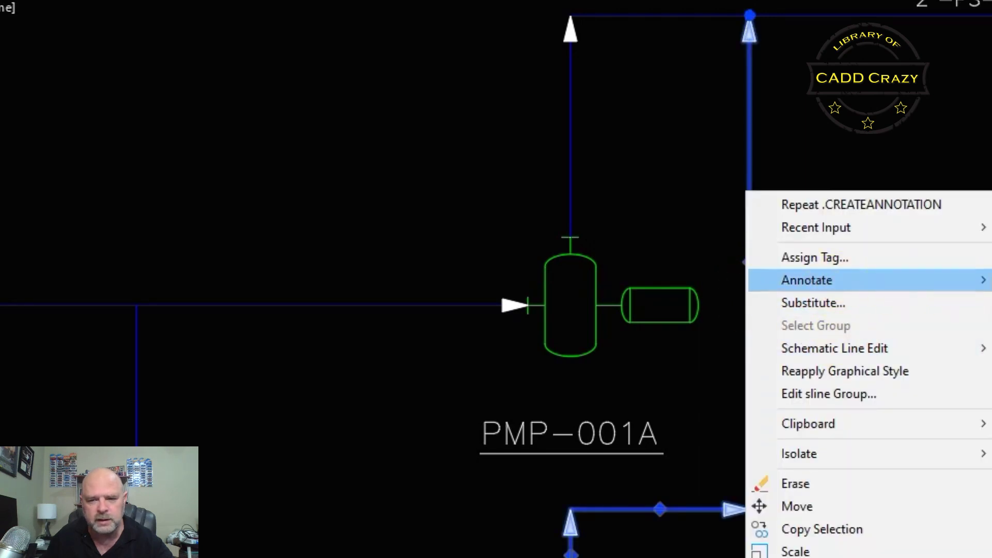
left_click(850, 258)
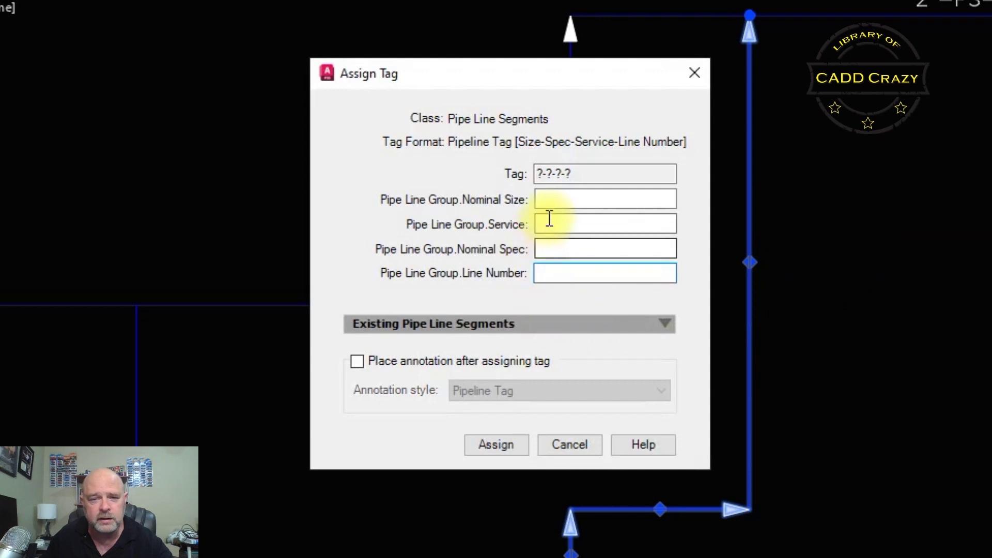
left_click(560, 203)
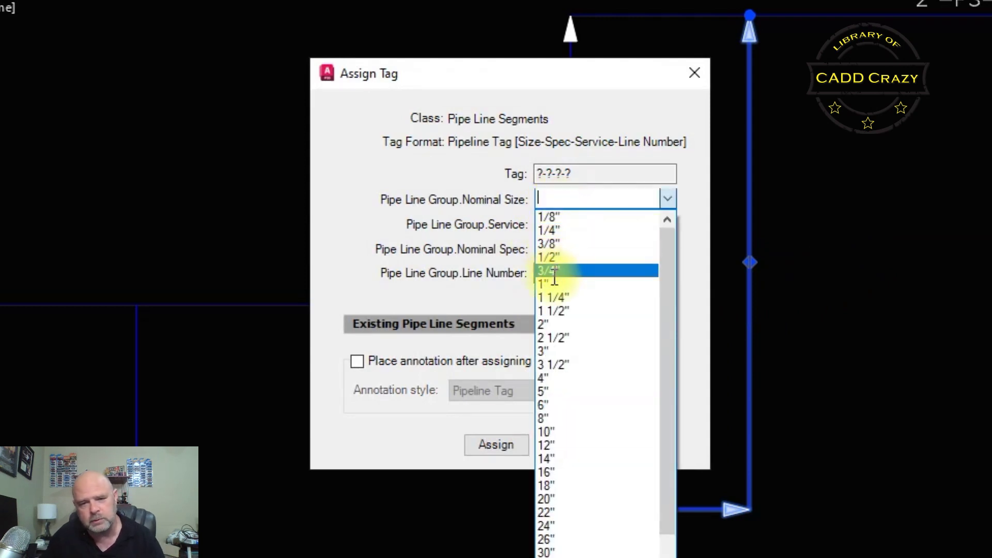
left_click(570, 351)
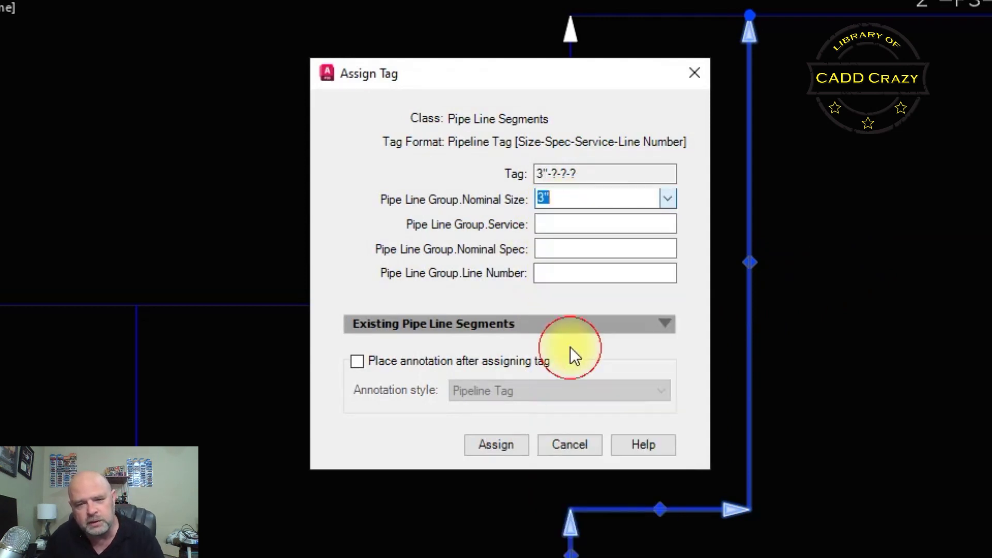
left_click(583, 220)
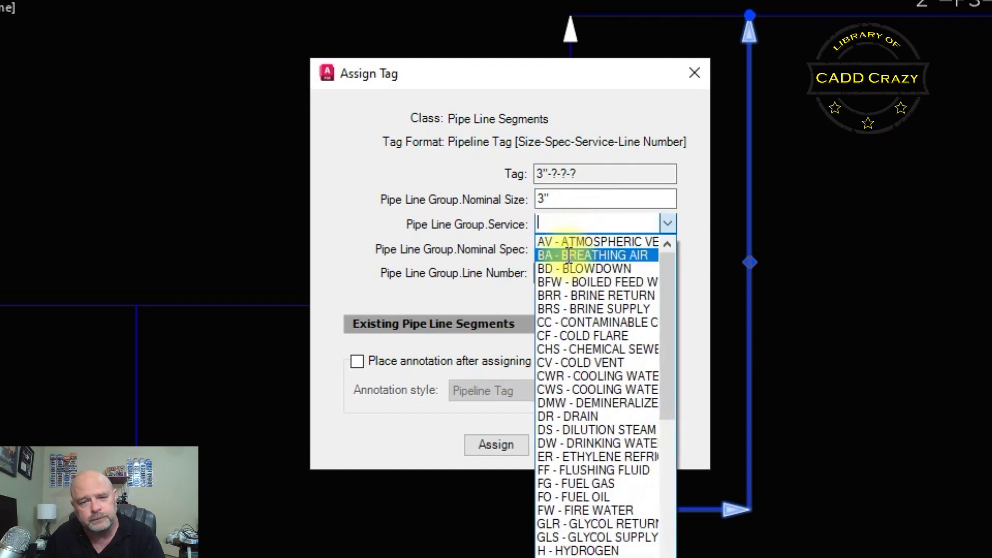
type("PS")
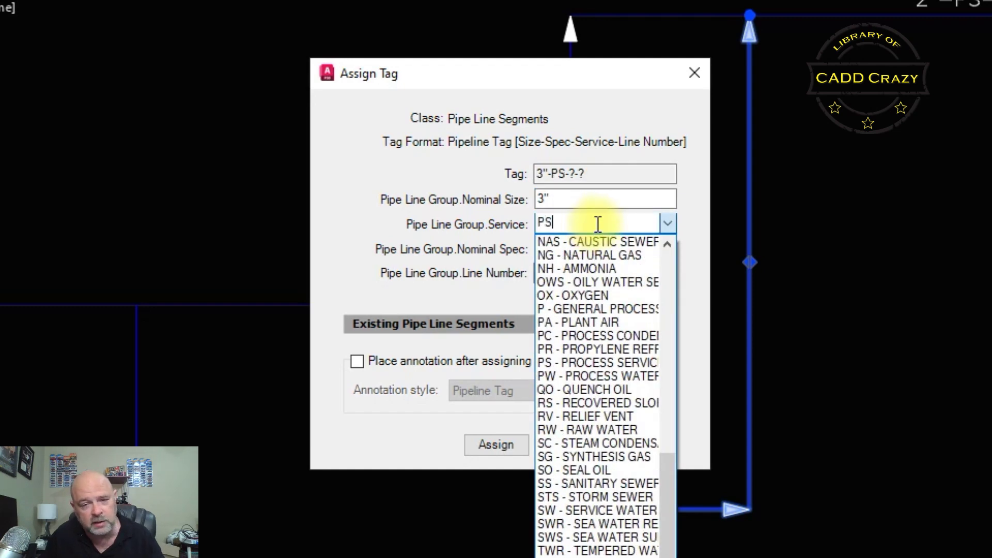
- Set the PMP-001B discharge line's nominal spec to CS150 and its line number to 1004
left_click(640, 251)
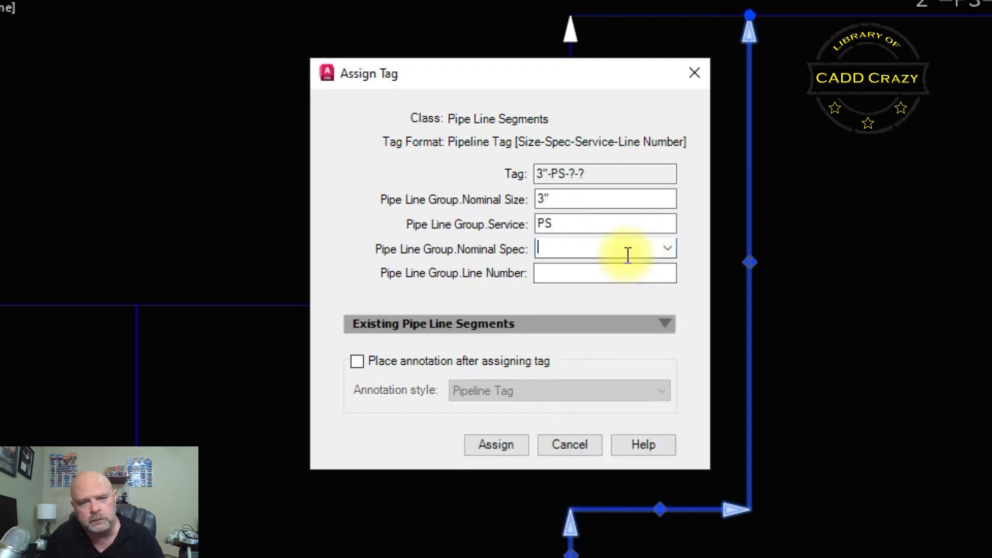
left_click(666, 249)
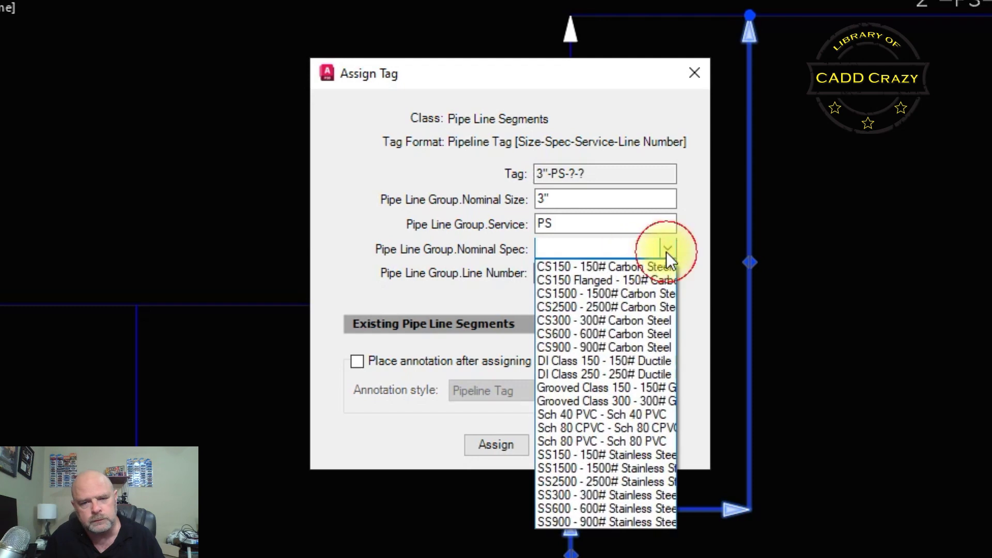
left_click(628, 270)
left_click(605, 273)
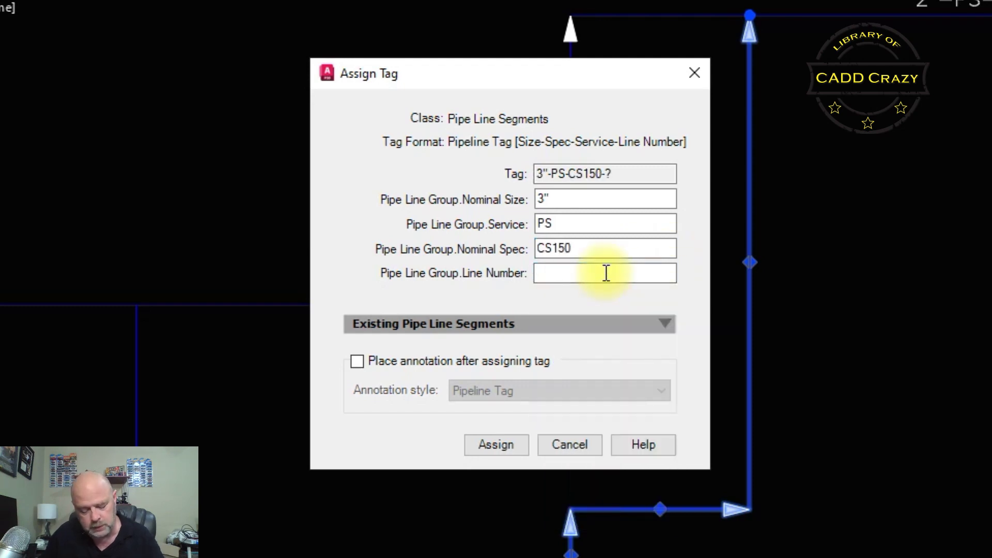
type("1004")
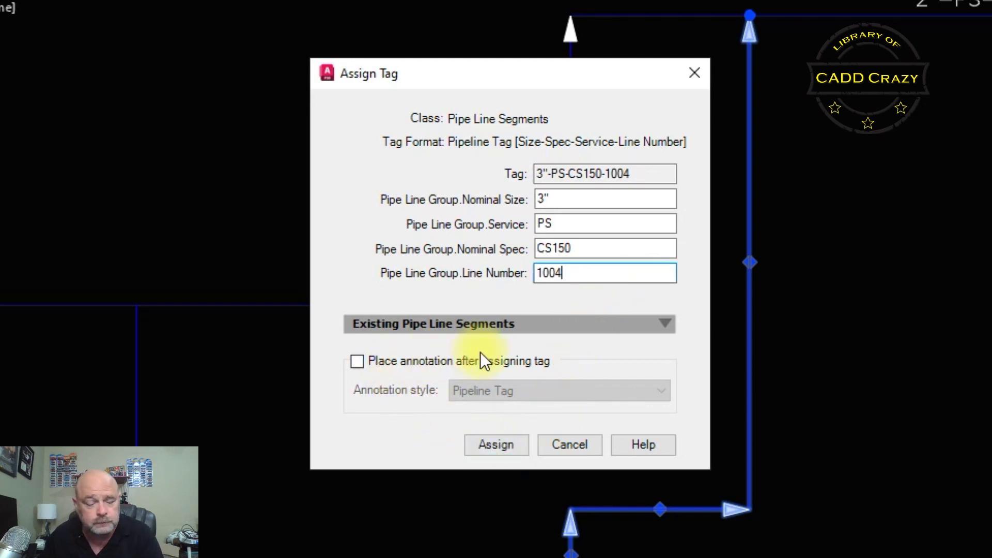
- Assign the tag with annotation placement turned on in Pipeline Tag style, placing the annotation beside the discharge line's vertical run
left_click(411, 359)
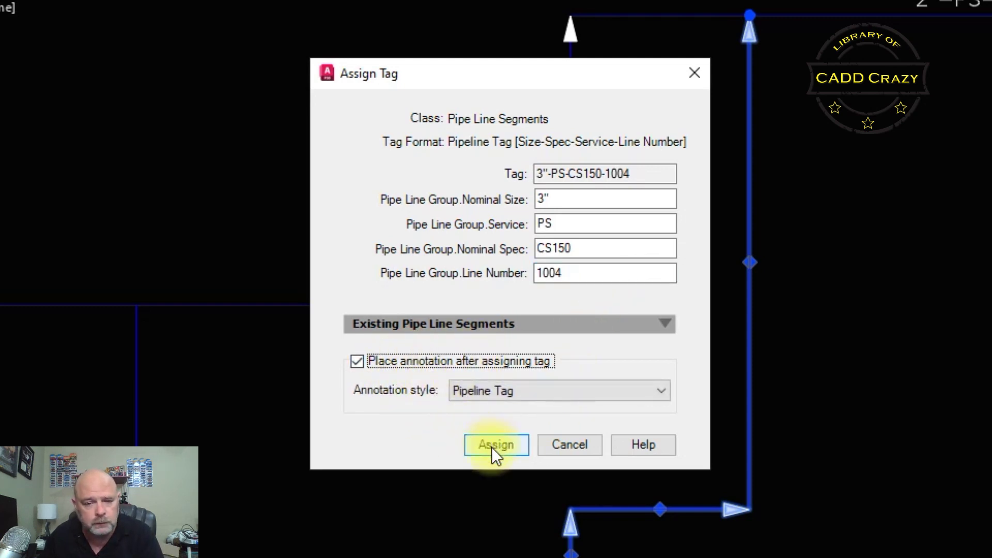
left_click(513, 397)
left_click(509, 423)
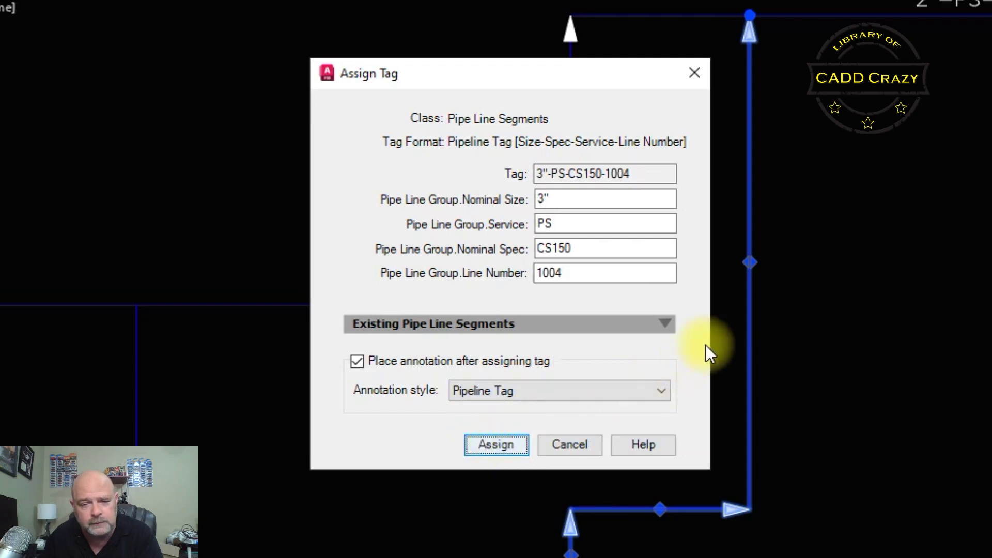
key("Return")
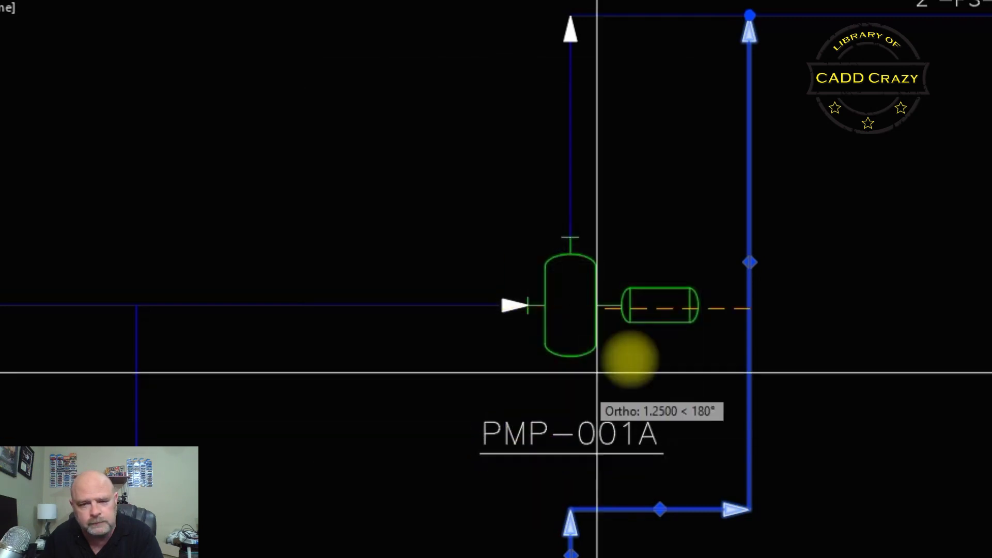
left_click(732, 310)
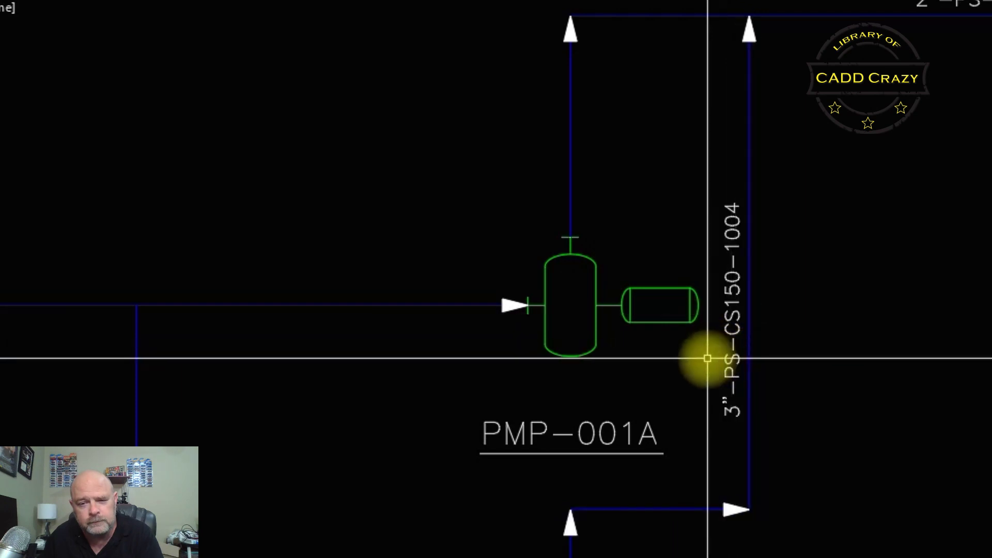
- Review the line tags around both pumps, along the discharge line to exchanger E-001 and on to the off-page connector
scroll(708, 349, "up", 6)
scroll(749, 317, "down", 4)
scroll(781, 312, "down", 4)
middle_click_drag(533, 426, 455, 553)
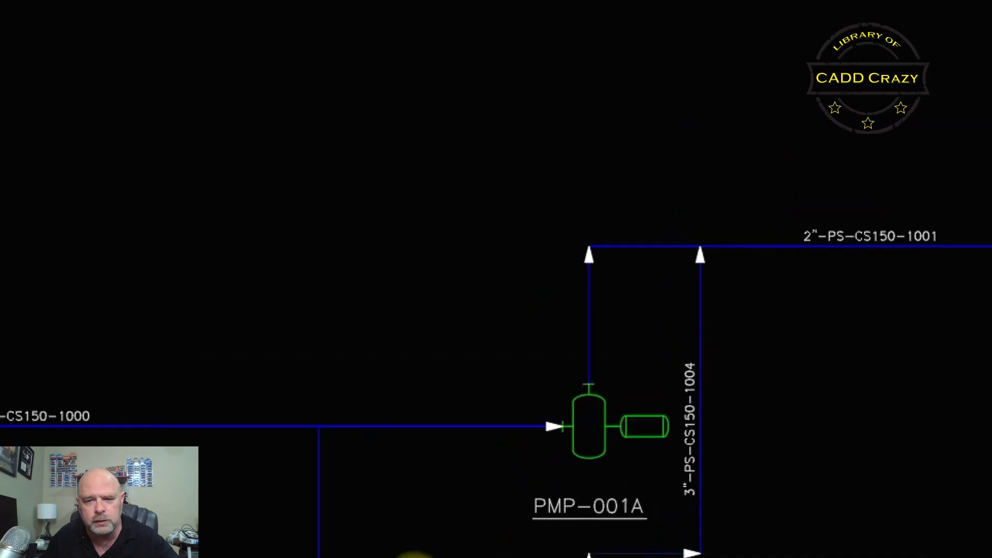
middle_click_drag(606, 481, 365, 476)
middle_click_drag(767, 328, 370, 377)
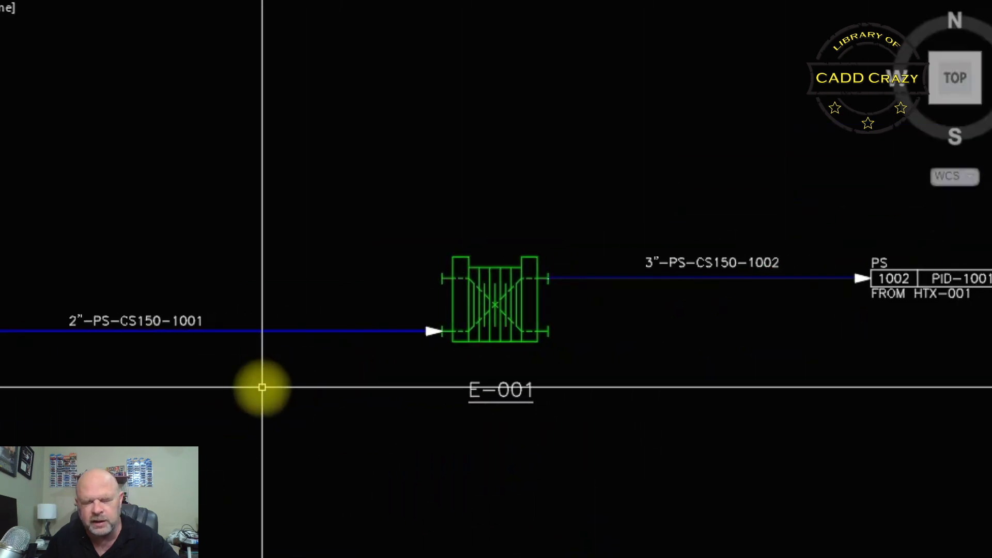
middle_click_drag(262, 387, 986, 166)
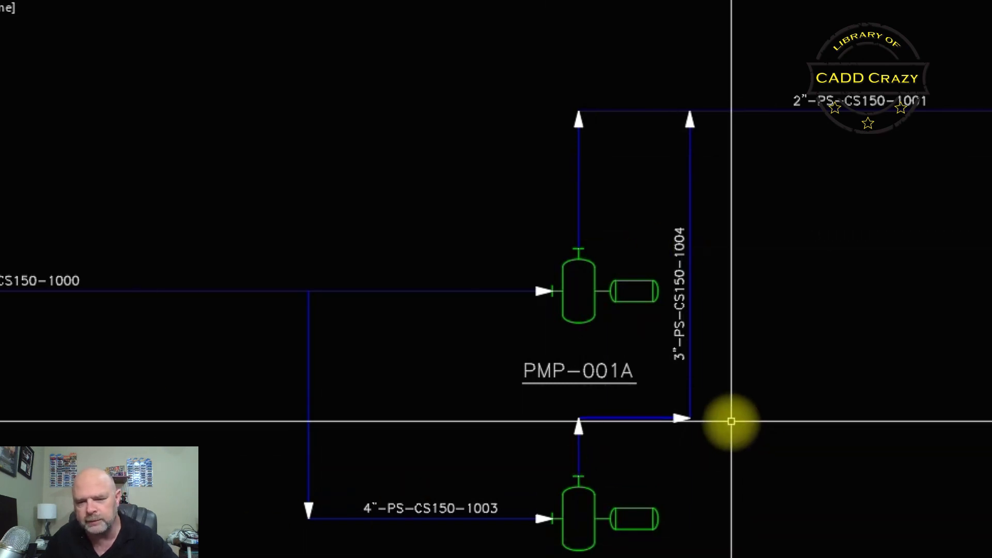
middle_click_drag(731, 421, 731, 498)
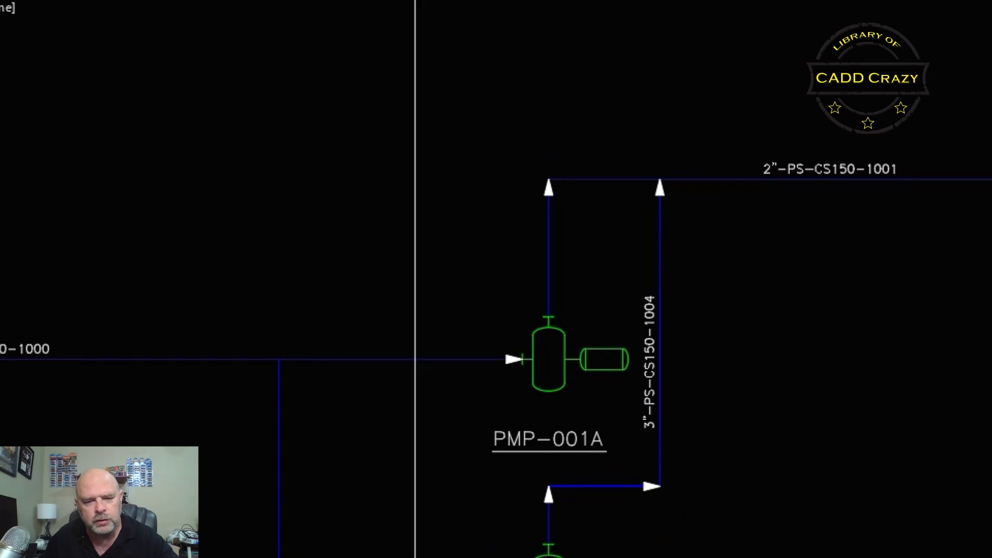
- Move the suction line's 1003 tag annotation horizontally away from PMP-001B, toward the vertical run
scroll(434, 556, "up", 4)
mouse_move(448, 556)
middle_mouse_down()
mouse_move(564, 543)
mouse_move(625, 520)
middle_mouse_up()
left_click(566, 504)
left_click(523, 496)
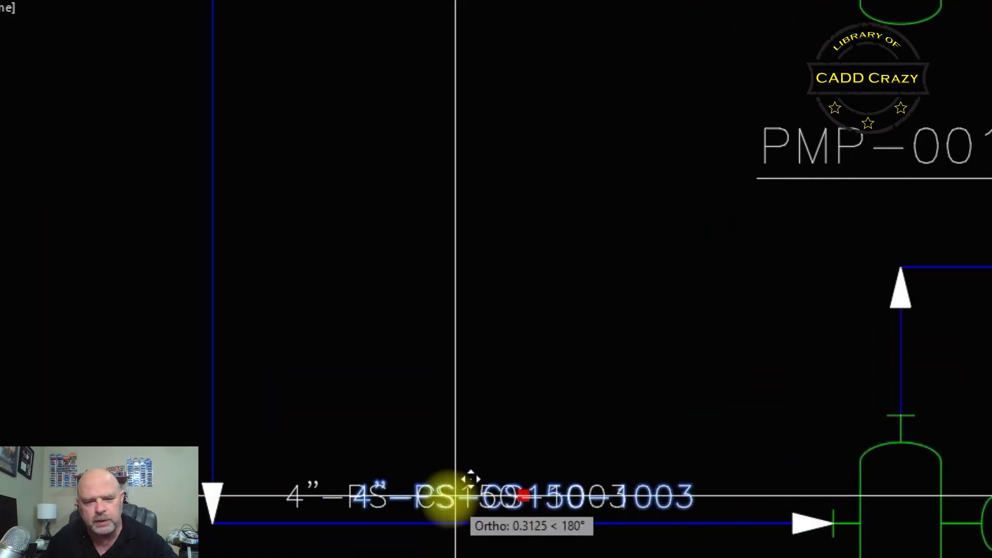
left_click(441, 496)
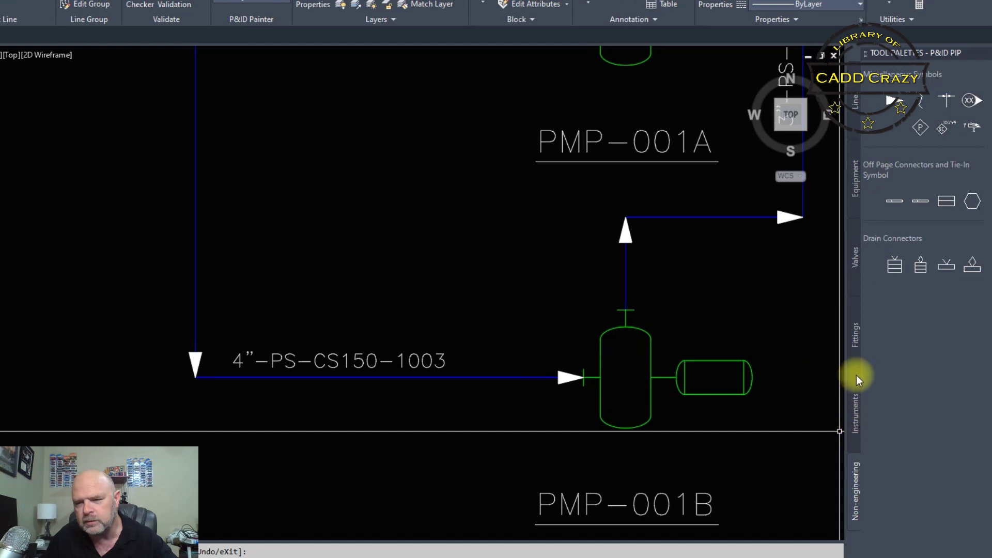
- Insert an eccentric reducer in the PMP-001B suction line between the 1003 tag annotation and the pump's flow arrow
left_click(855, 325)
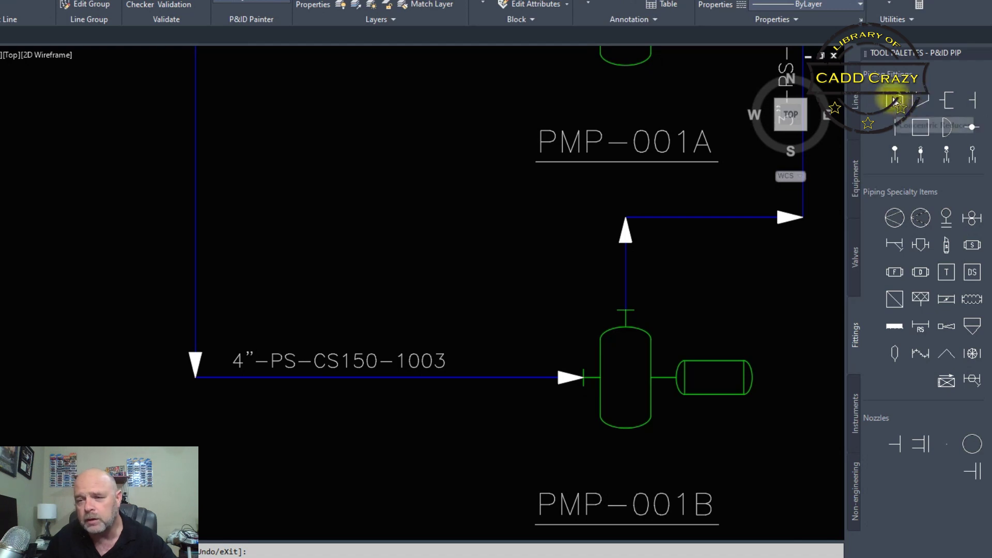
left_click(925, 102)
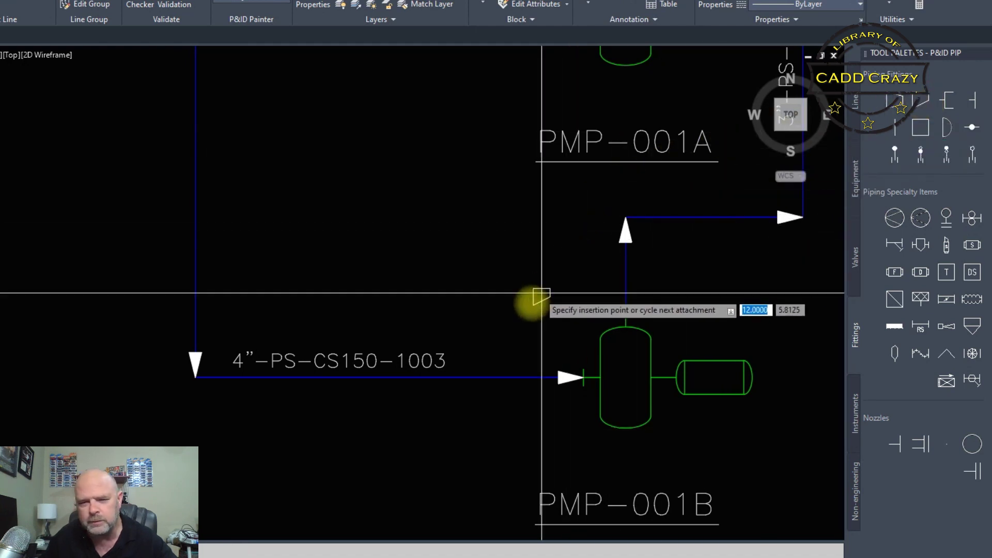
left_click(500, 379)
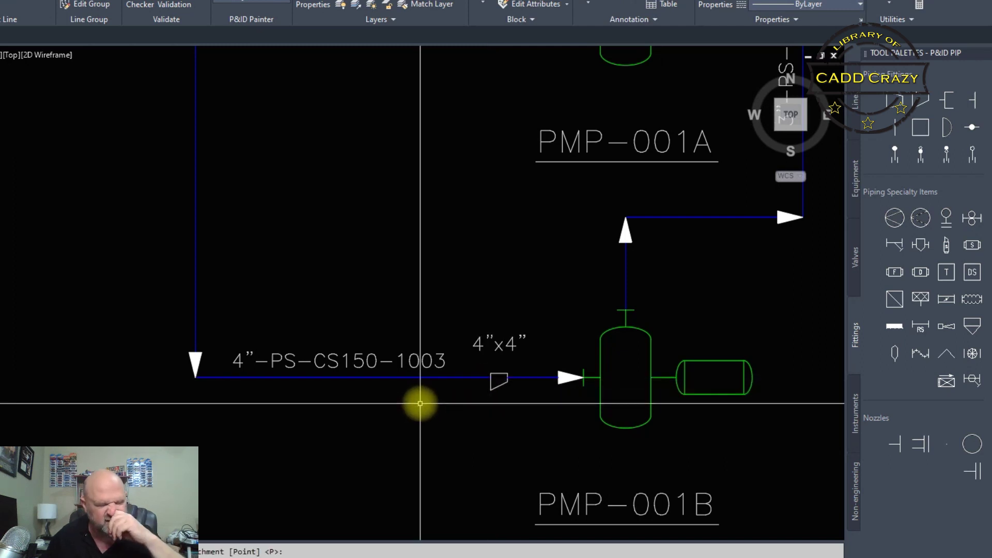
- Switch the size of the suction segment between the reducer and PMP-001B to override mode and set it to 3"
left_click(526, 377)
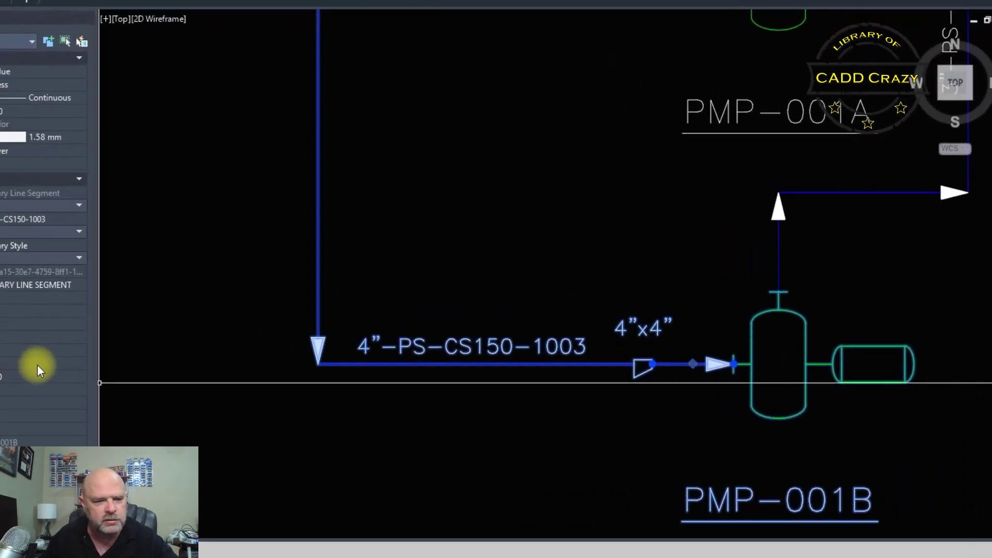
left_click(105, 356)
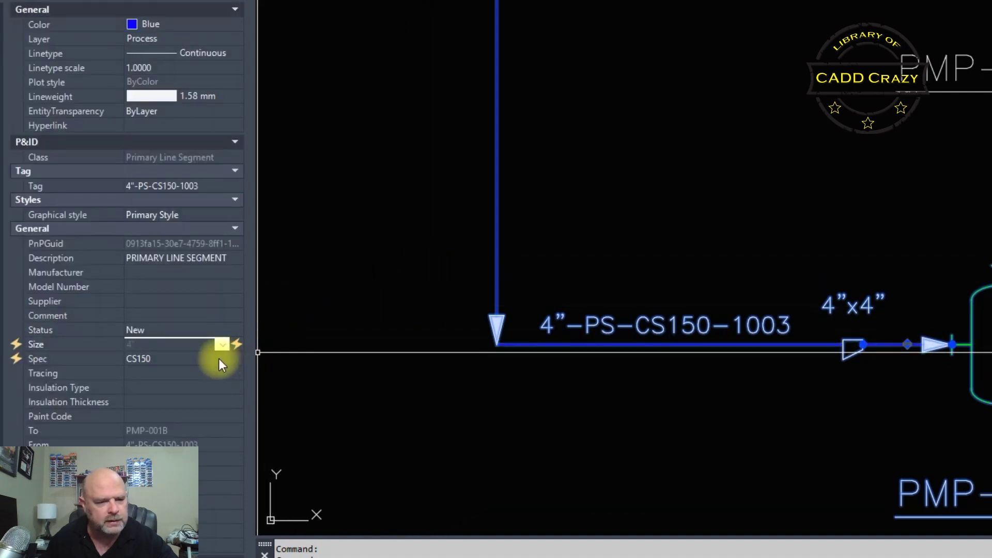
left_click(204, 373)
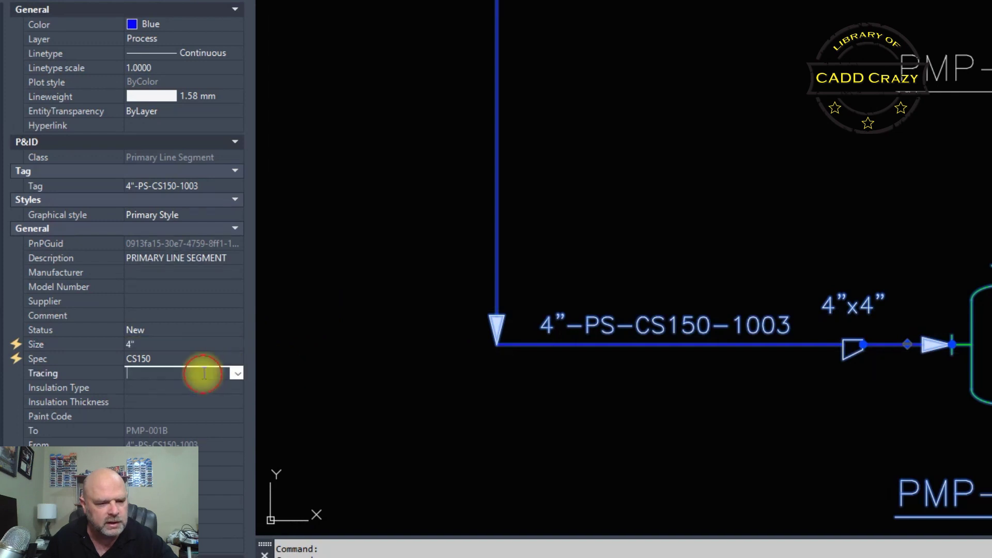
left_click(172, 344)
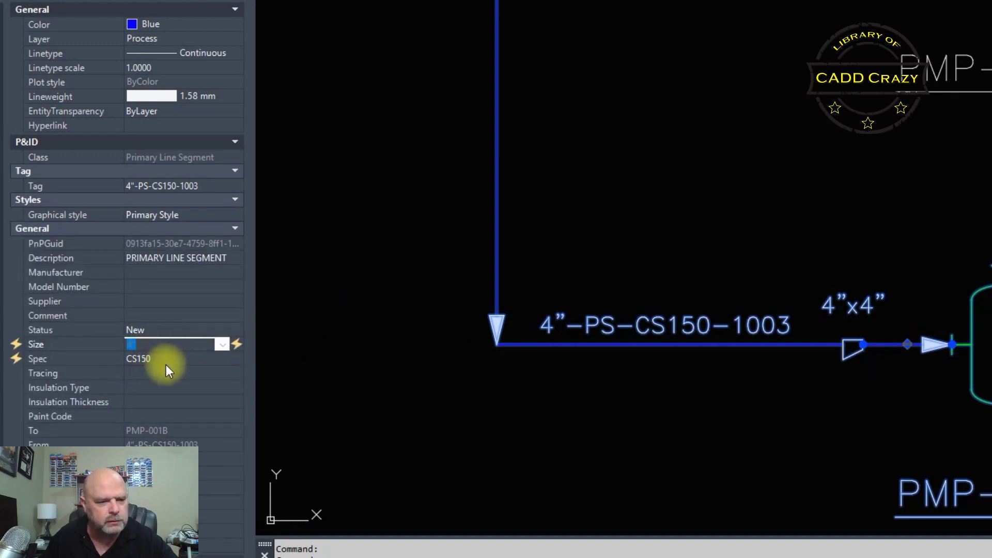
left_click(236, 345)
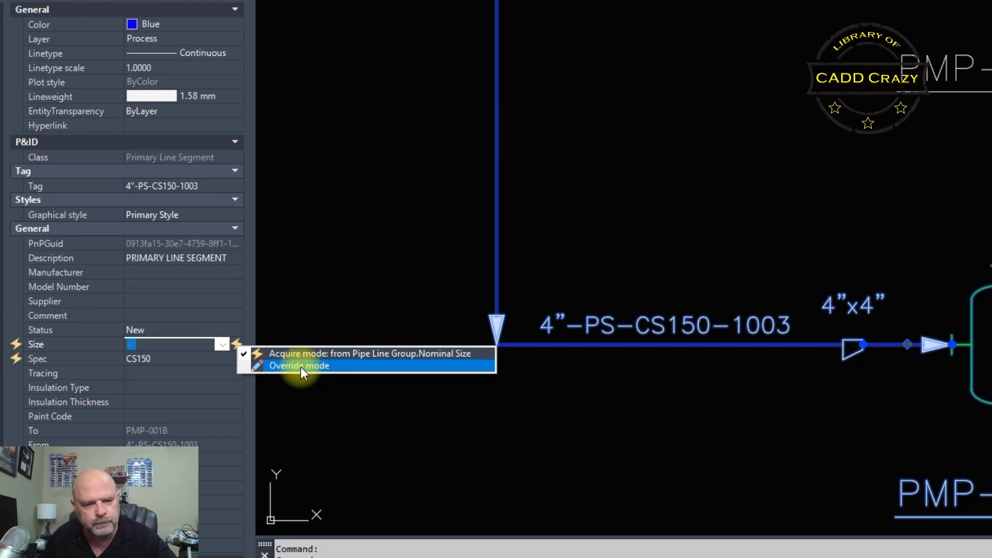
left_click(300, 367)
left_click(234, 345)
left_click(222, 344)
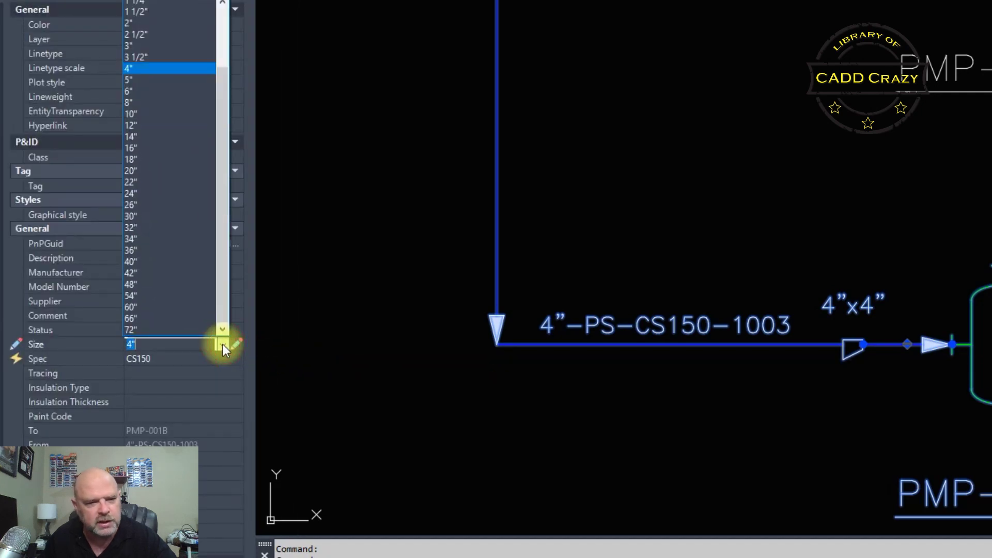
left_click(171, 45)
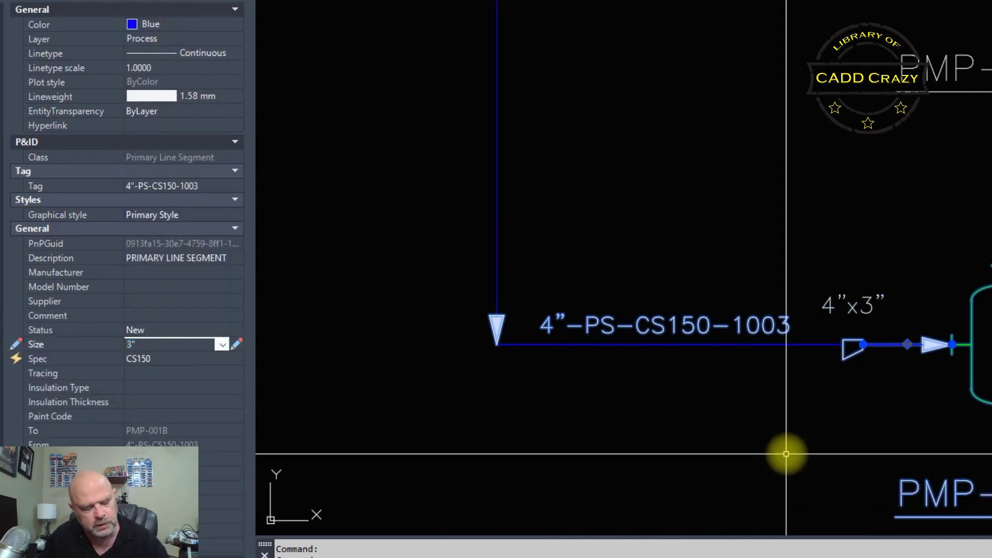
key("Escape")
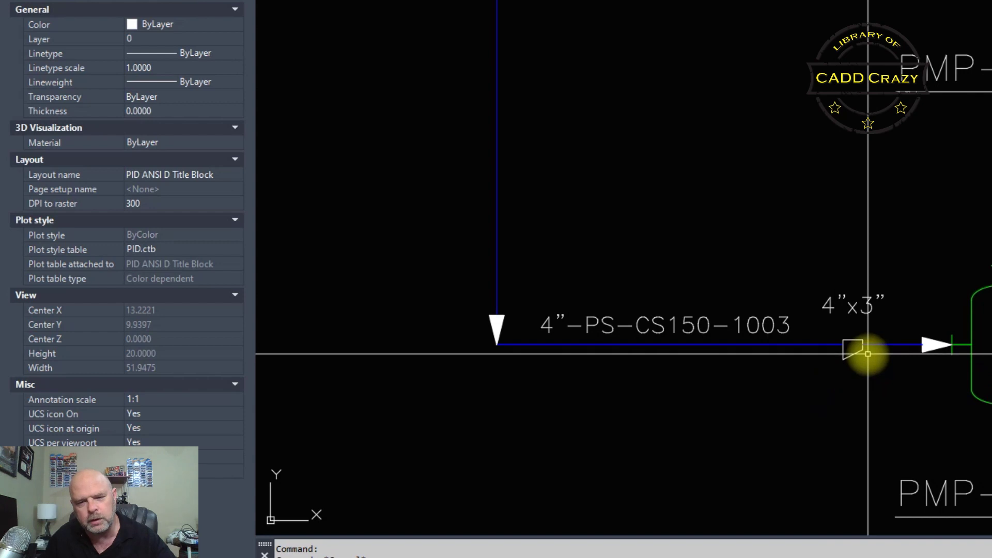
- Move the reducer's size annotation straight down toward the reducer, to Y position 5.3750
scroll(868, 354, "up", 1)
scroll(864, 279, "up", 1)
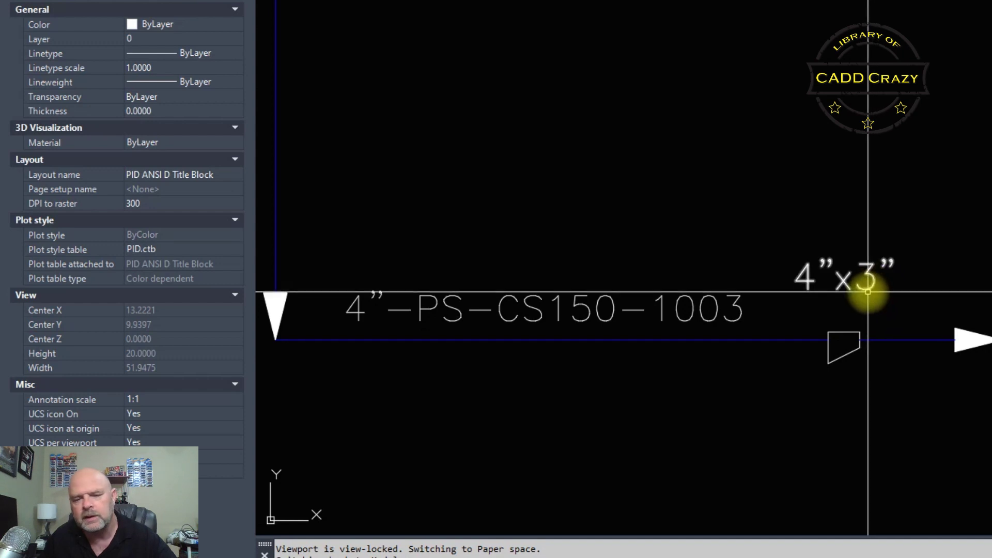
left_click(866, 279)
left_click(829, 283)
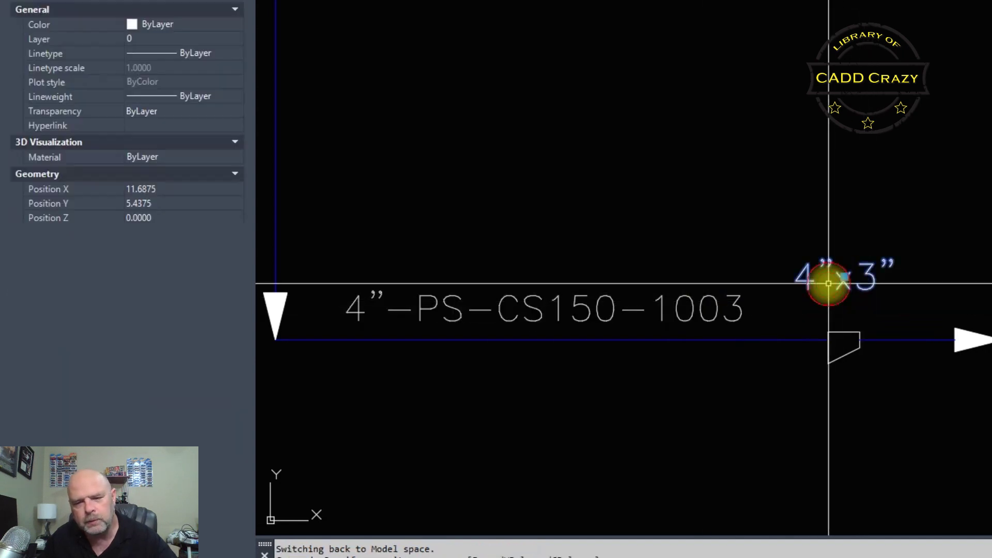
left_click(843, 278)
left_click(844, 292)
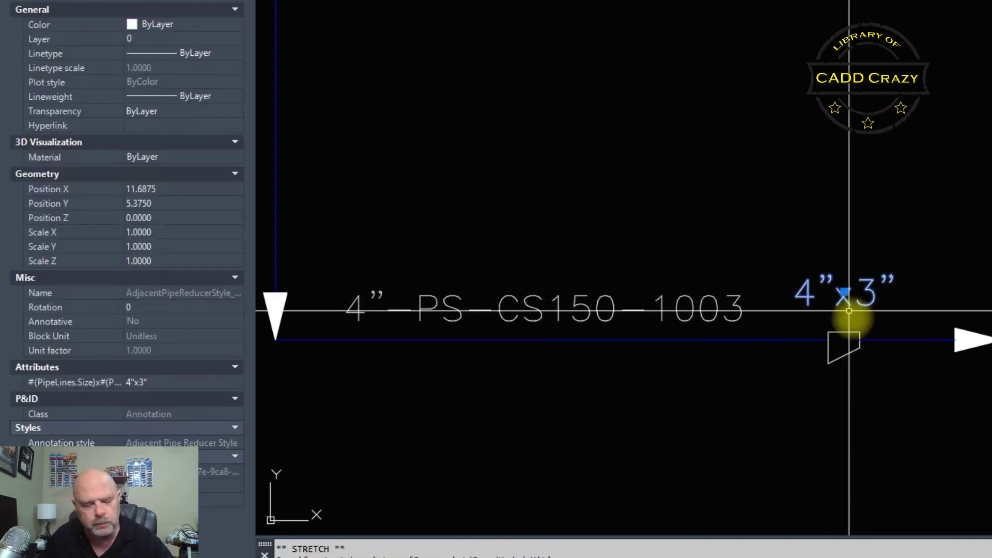
key("Escape")
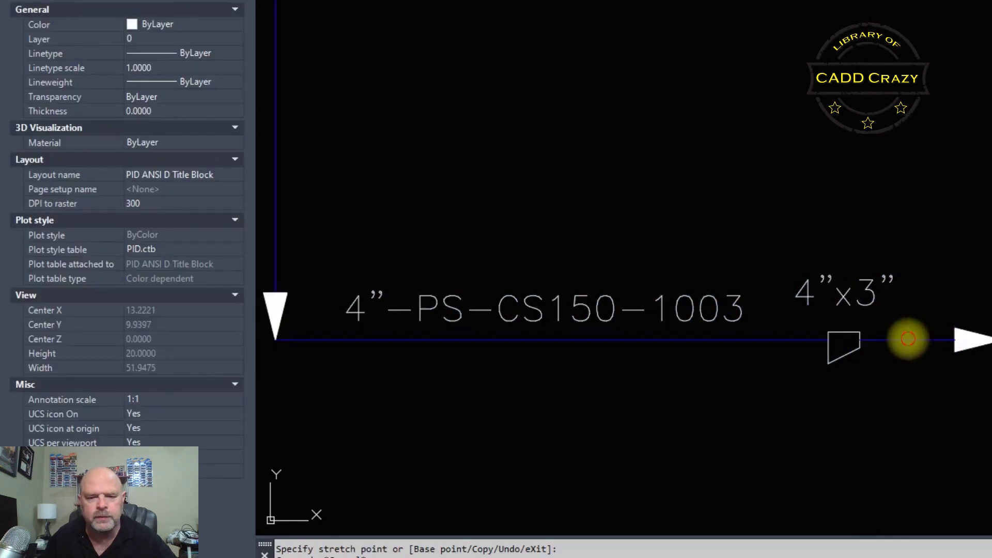
- Annotate the 3" suction segment with a Pipeline Tag above the reducer and shift the annotation left to X position 11.6875
left_click(907, 341)
right_click(907, 341)
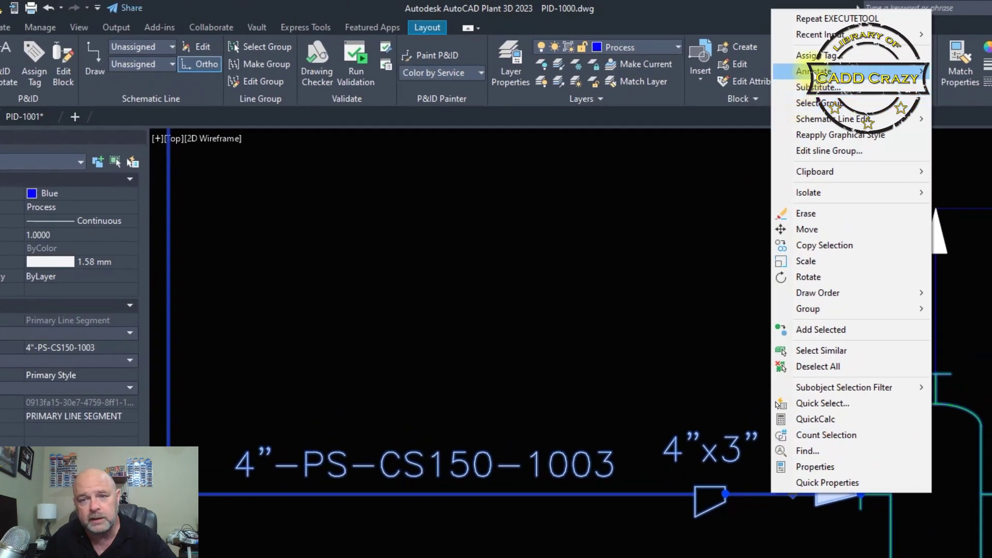
mouse_move(817, 75)
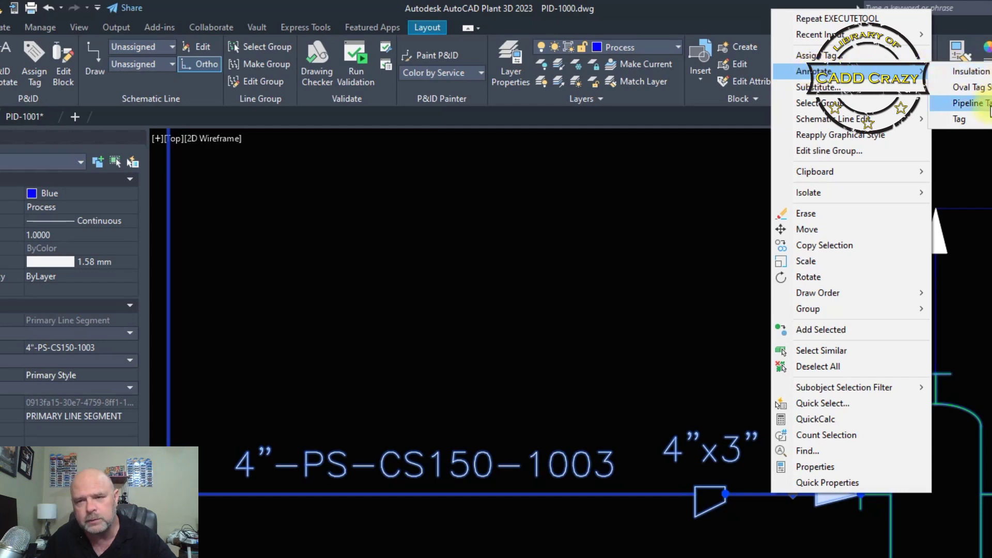
left_click(971, 103)
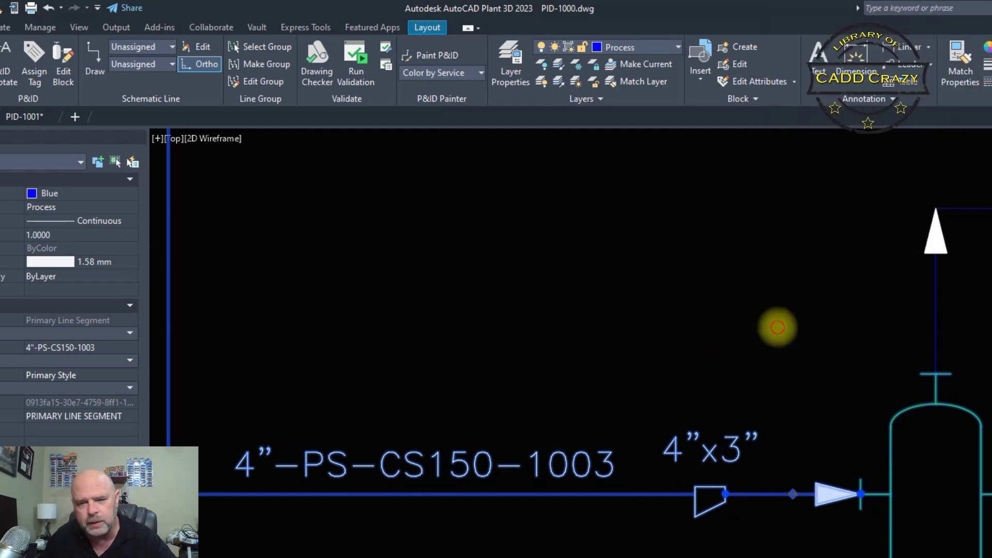
left_click(777, 328)
left_click(770, 327)
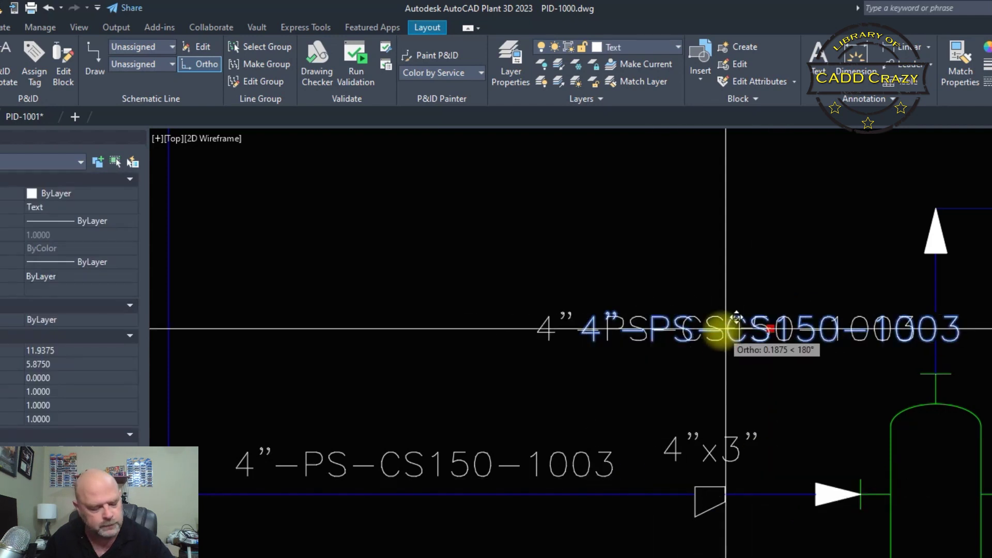
left_click(711, 298)
key("Escape")
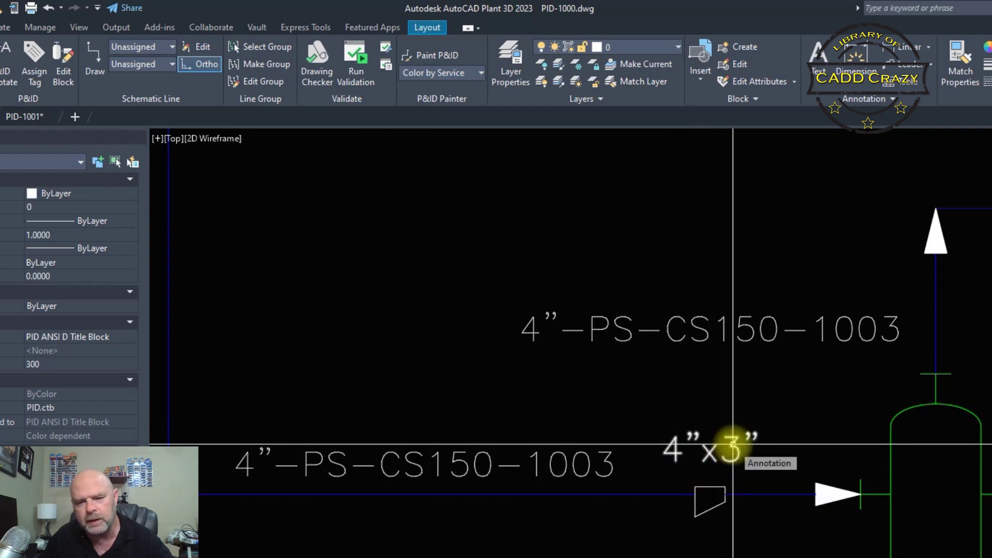
- Delete the 4"-PS-CS150-1003 pipeline tag annotation placed above the reducer on the PMP-001B suction line
left_click(684, 338)
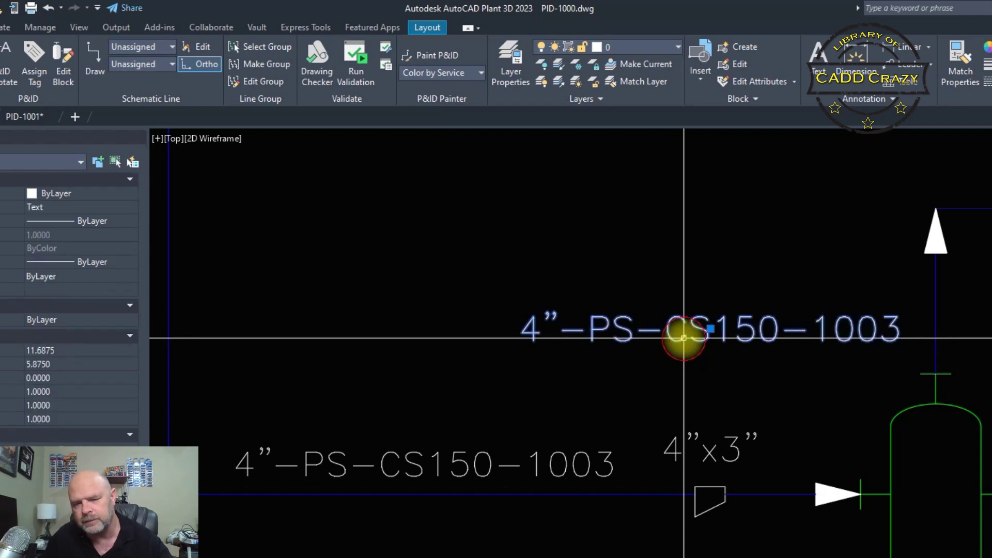
key("Delete")
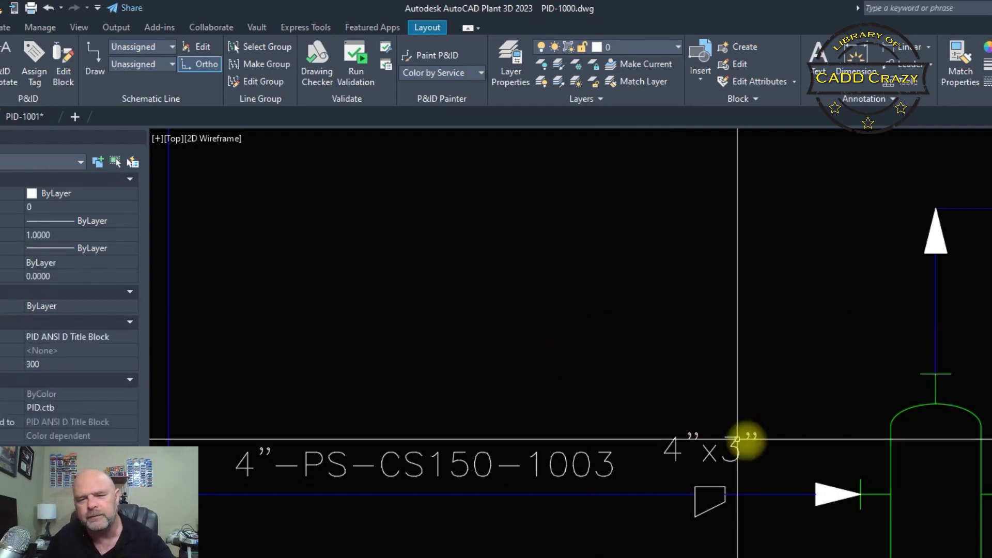
- Insert an eccentric reducer in the PMP-001A suction line, directly above the reducer on the PMP-001B suction line
scroll(746, 439, "down", 4)
middle_click_drag(727, 405, 726, 397)
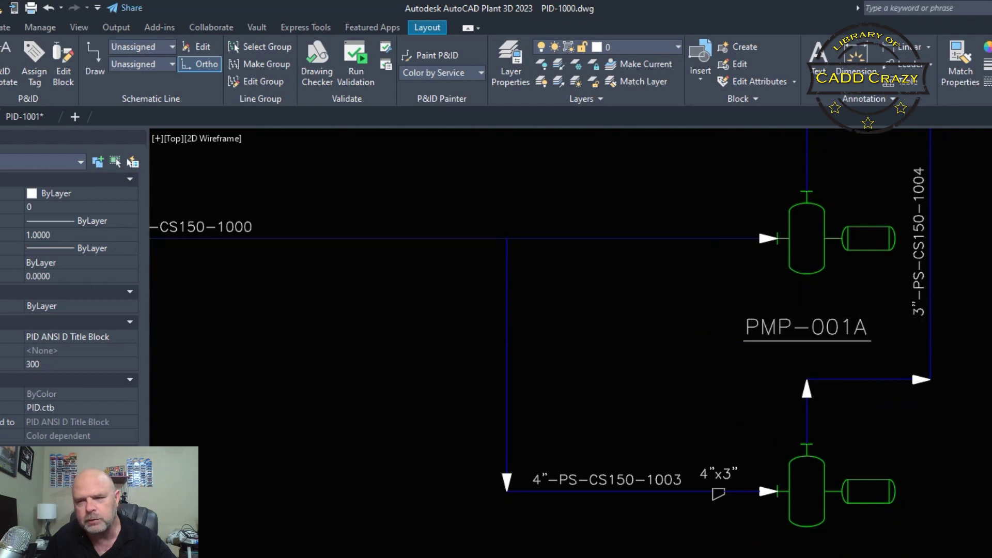
left_click(990, 269)
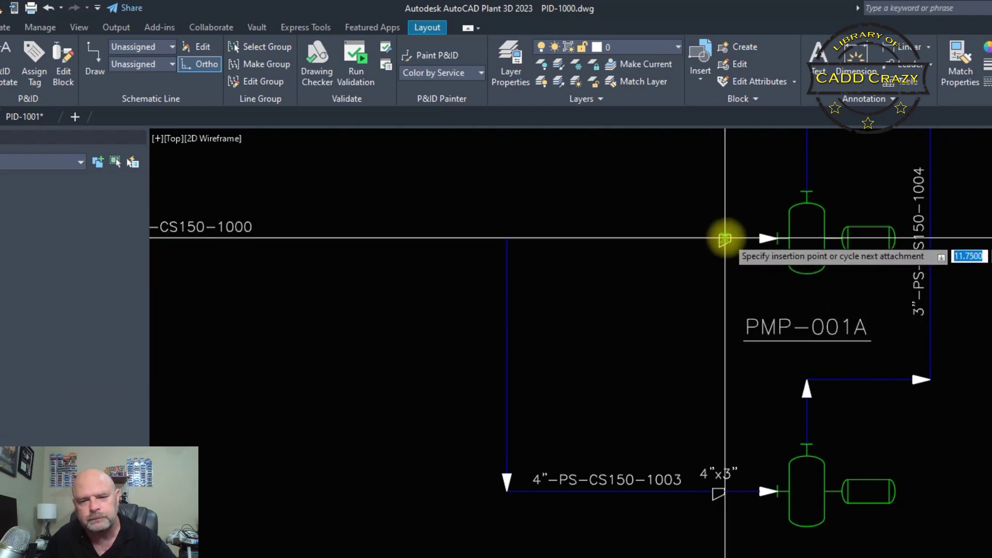
left_click(719, 239)
- Set the size of the suction segment between the new reducer and PMP-001A to 3"
scroll(737, 236, "up", 4)
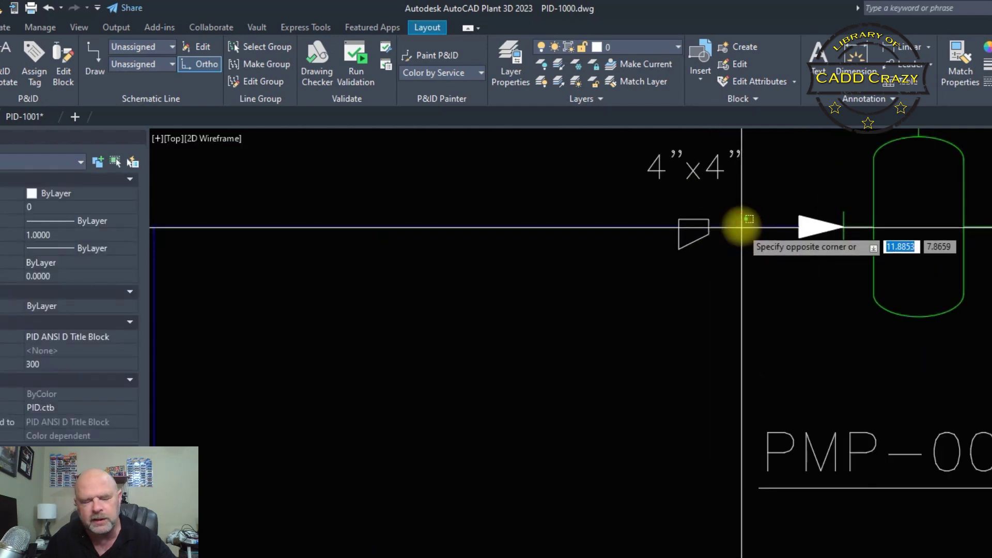
left_click(741, 228)
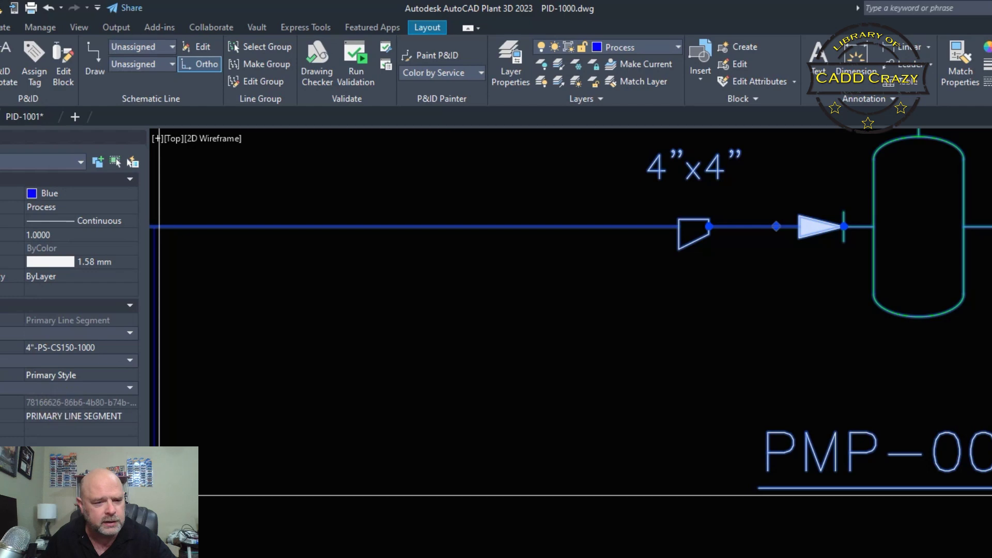
left_click(78, 453)
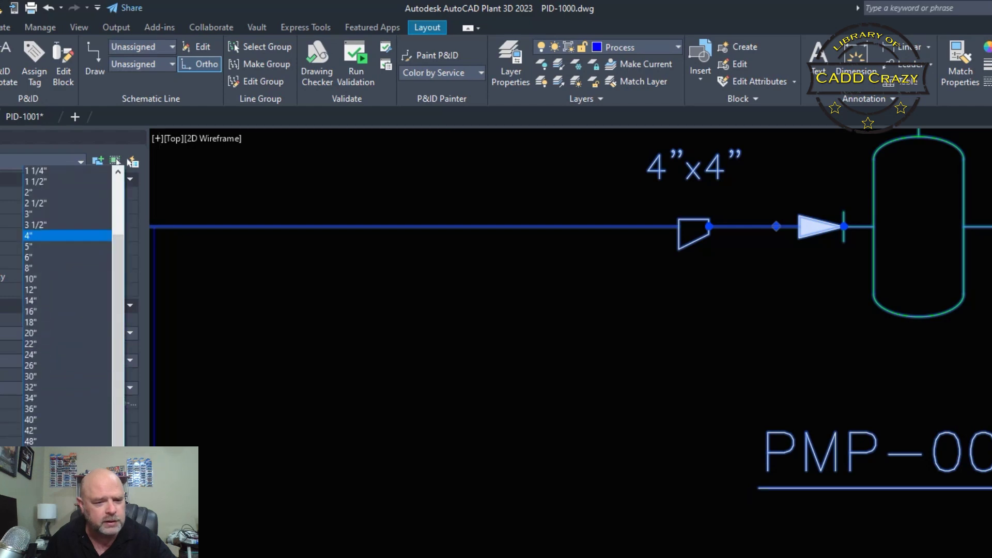
left_click(52, 215)
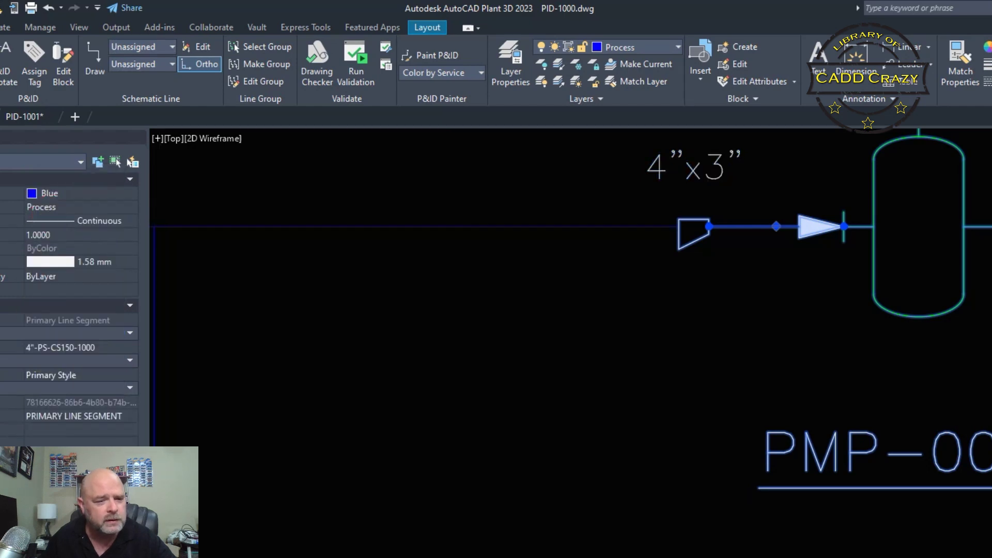
key("Escape")
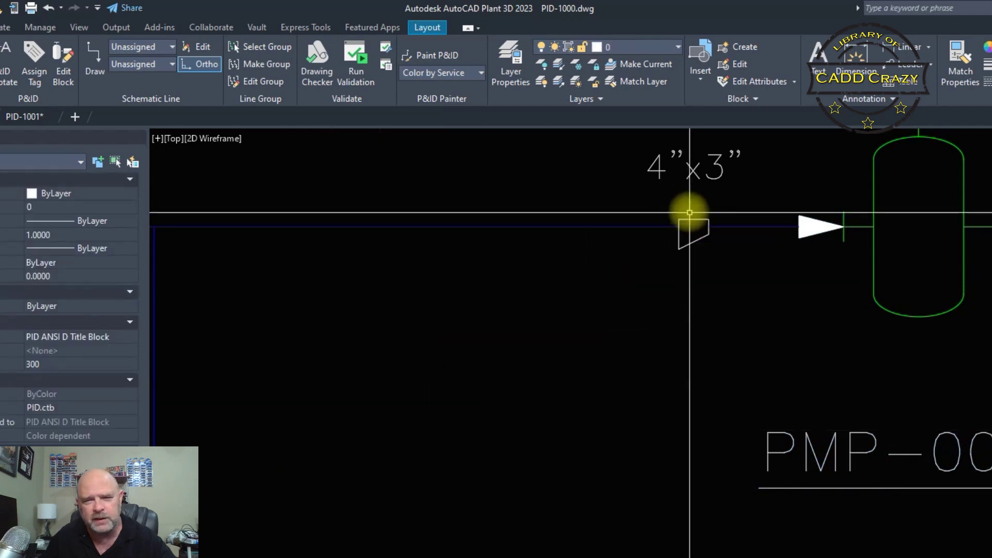
- Insert a spec break symbol on line 4"-PS-CS150-1000, between the off-page connector and the line's tag annotation
scroll(661, 239, "down", 3)
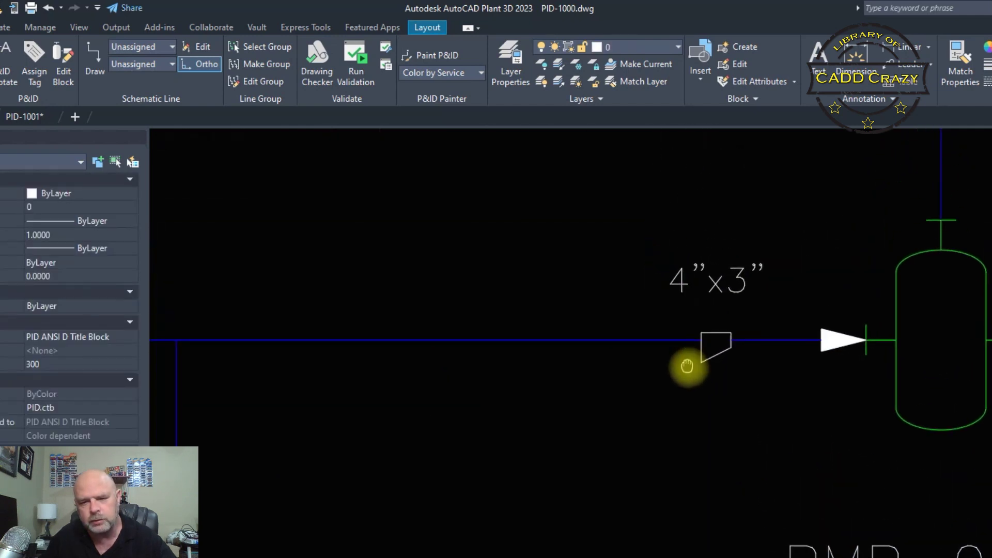
scroll(628, 322, "down", 2)
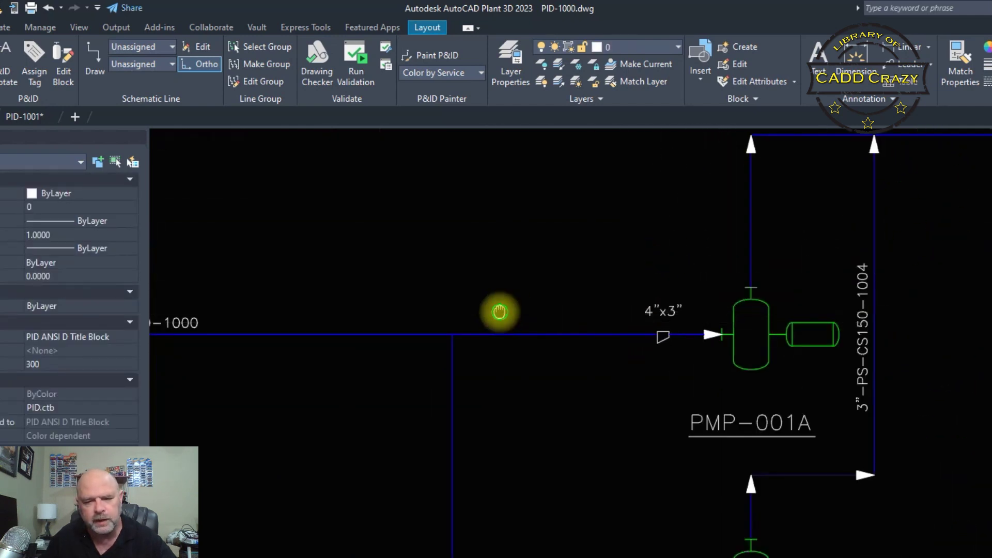
scroll(498, 312, "up", 6)
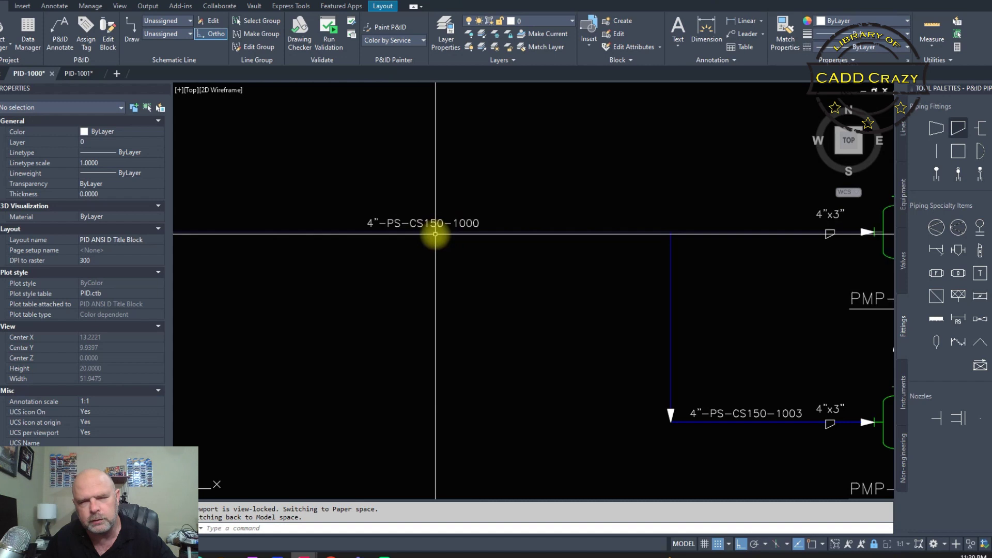
mouse_move(376, 237)
middle_mouse_down()
mouse_move(367, 243)
mouse_move(443, 294)
middle_mouse_up()
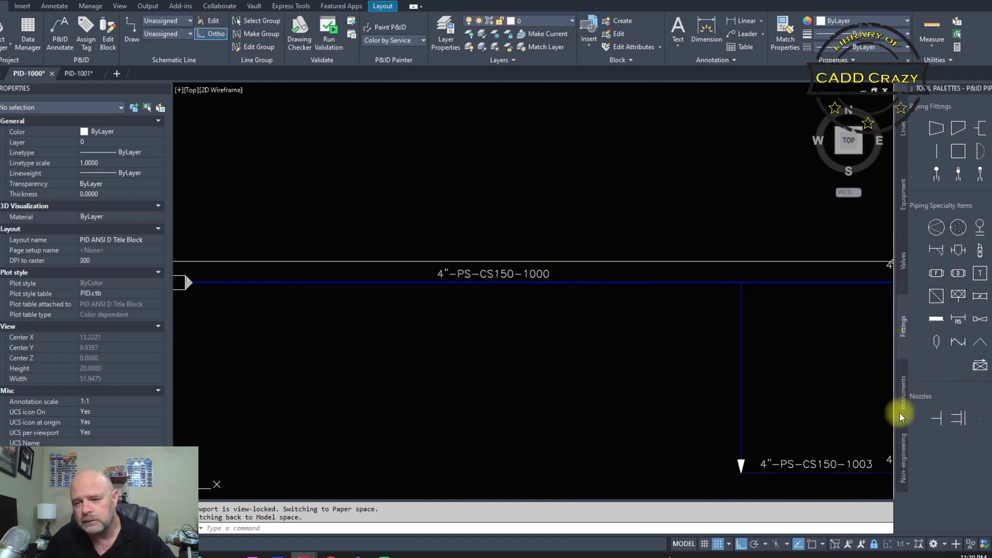
left_click(905, 442)
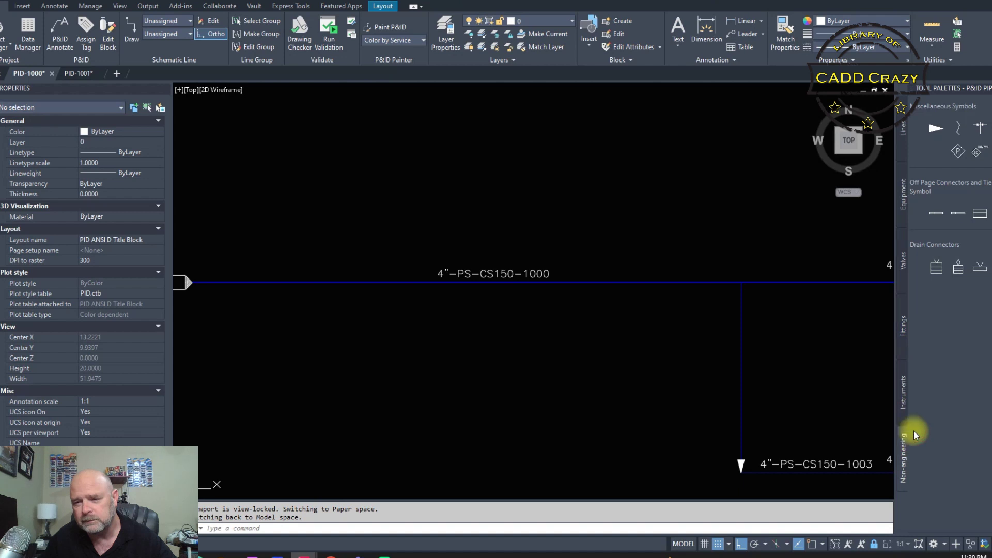
left_click(982, 128)
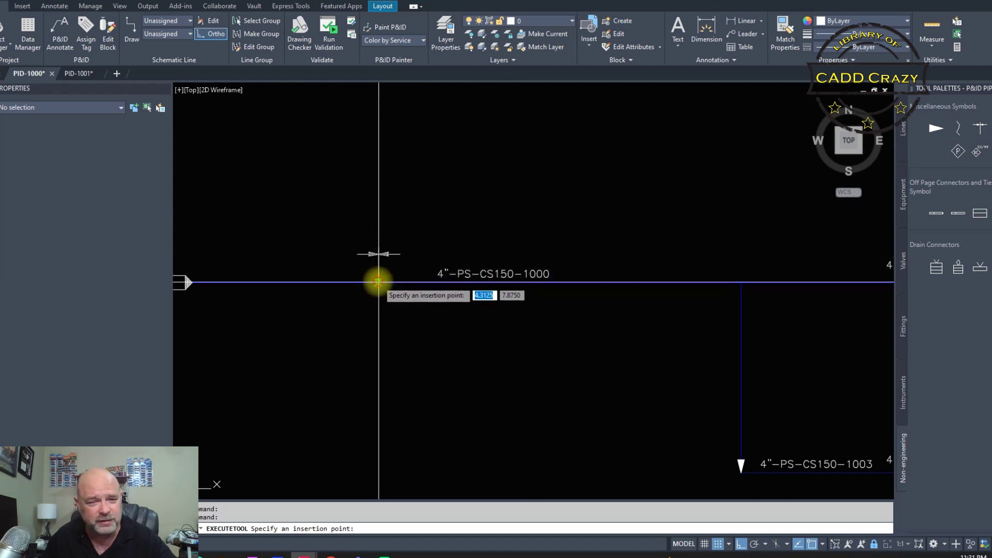
left_click(378, 282)
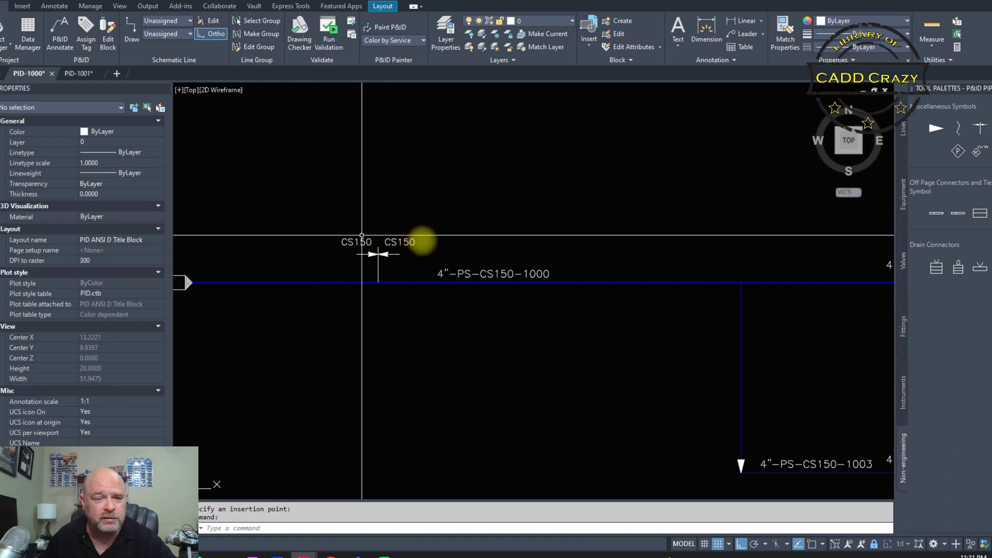
- Switch the spec of the segment between the off-page connector and the spec break to override mode and set it to CS300
middle_click_drag(417, 247, 567, 246)
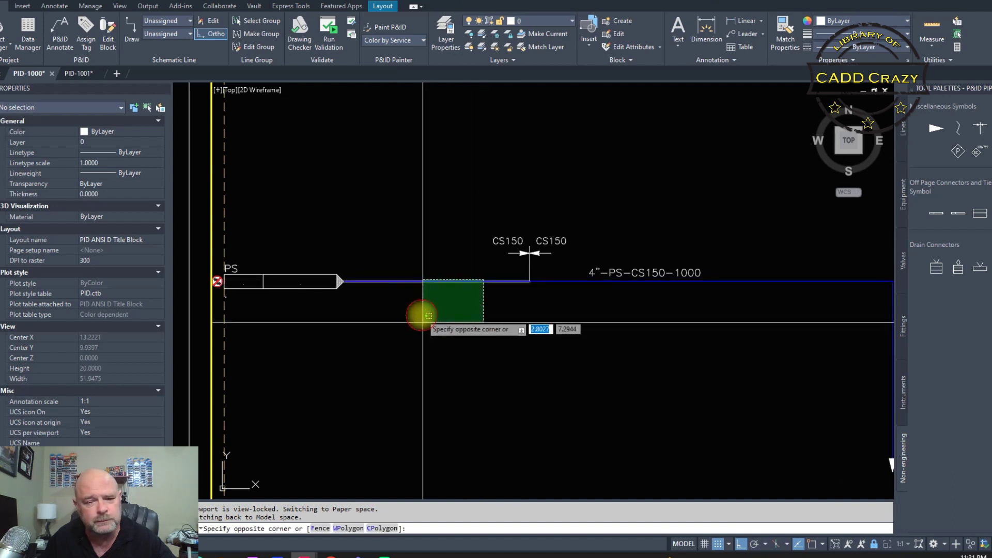
left_click(428, 333)
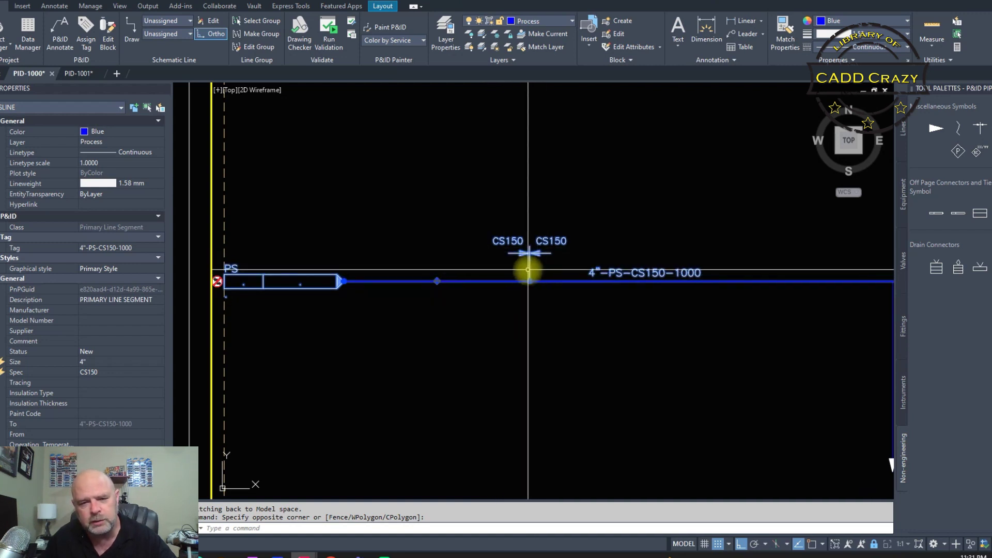
scroll(529, 271, "up", 5)
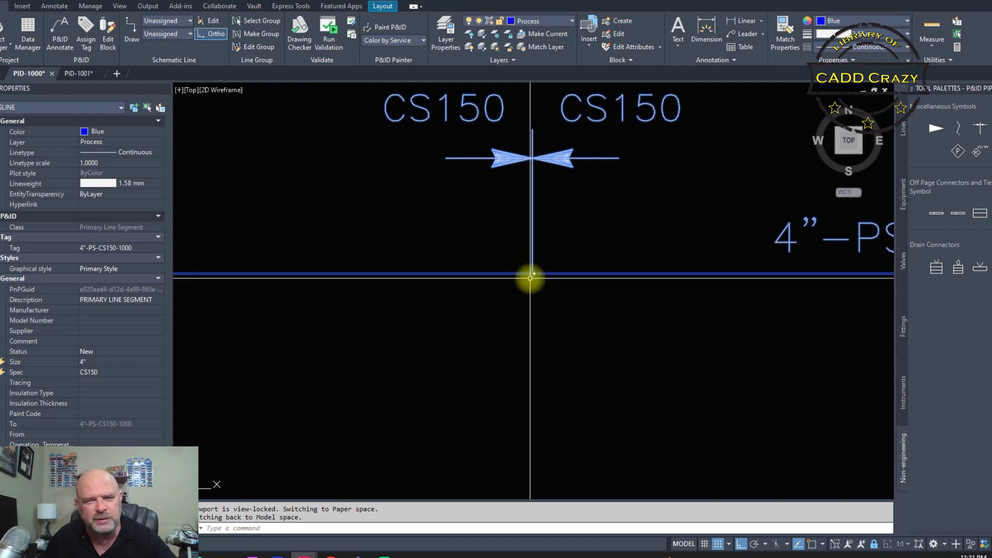
scroll(530, 277, "down", 3)
scroll(530, 275, "down", 2)
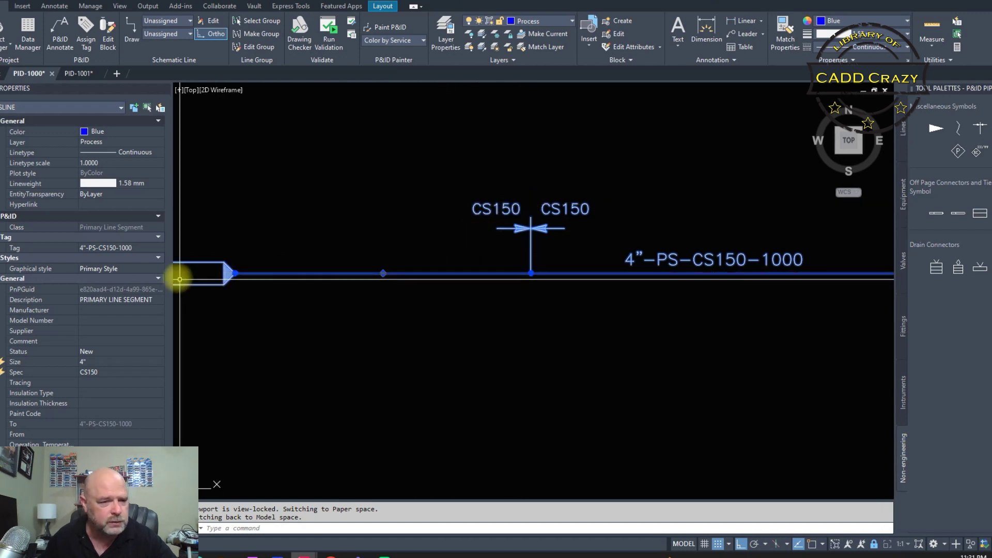
left_click(123, 370)
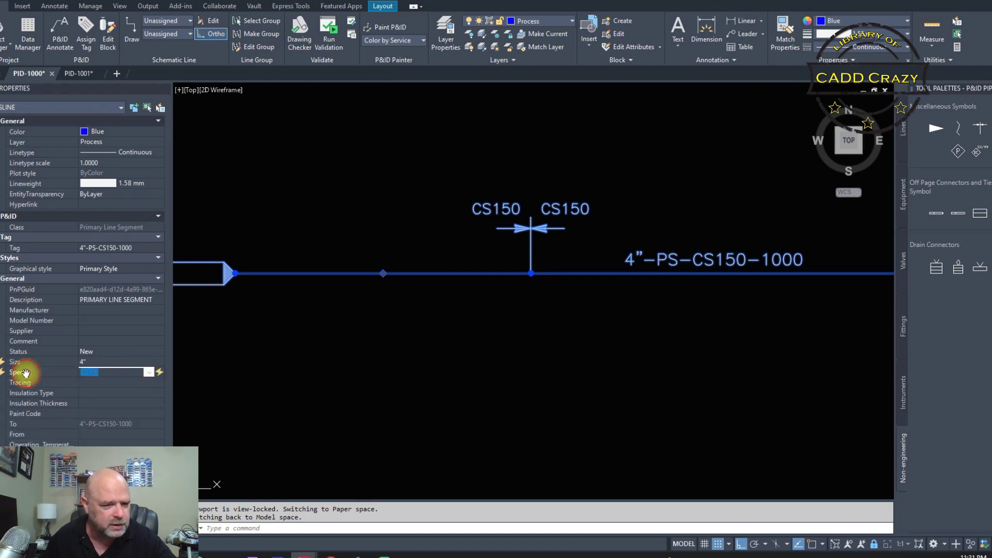
left_click(159, 373)
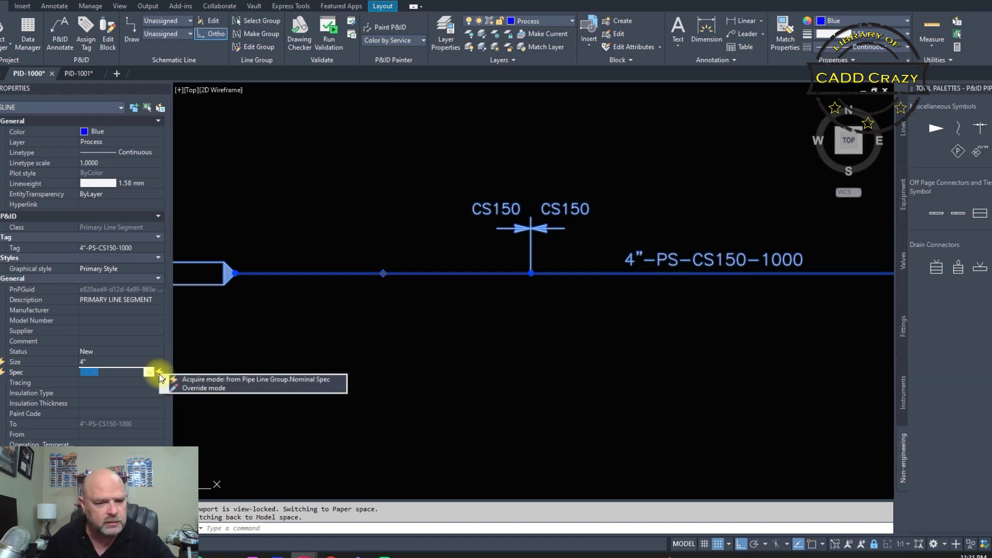
left_click(208, 388)
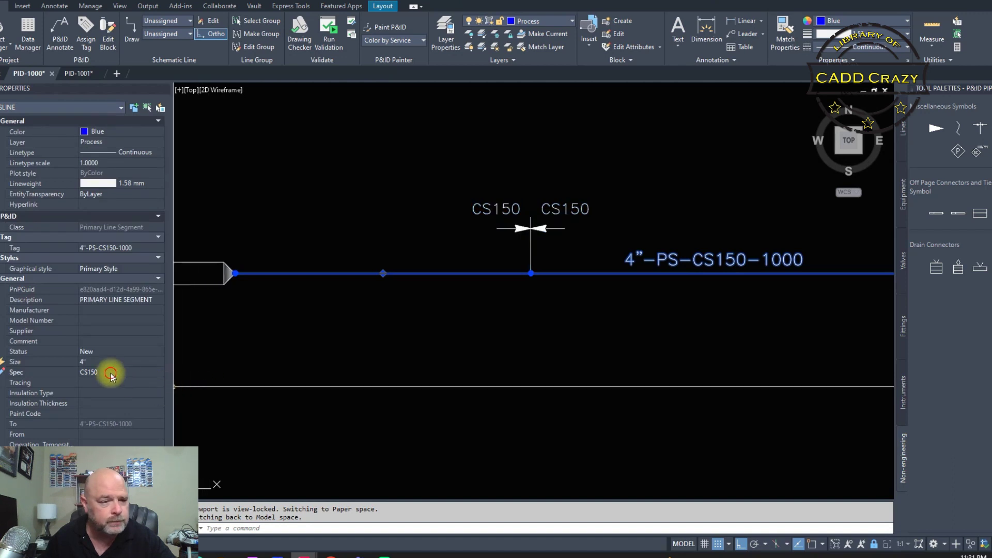
left_click(148, 373)
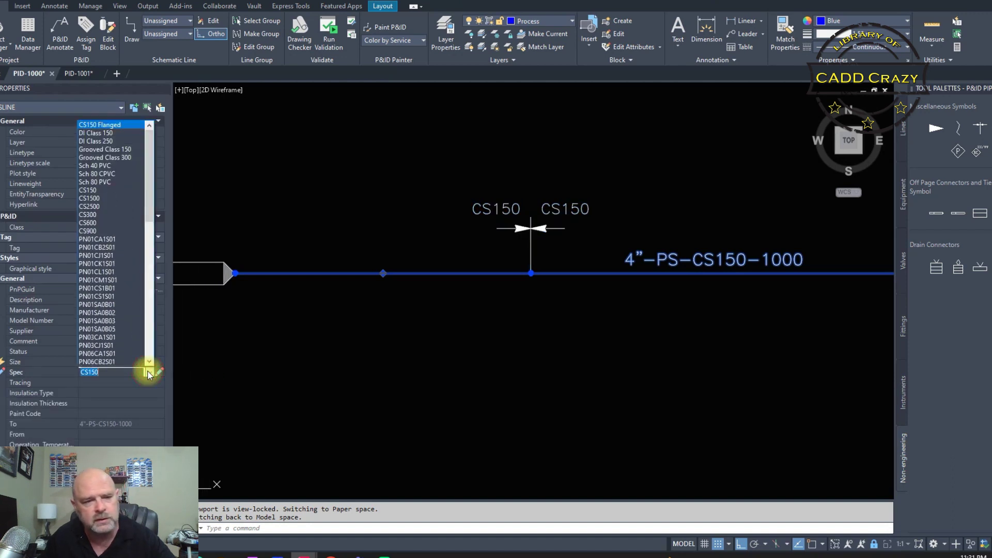
left_click(103, 215)
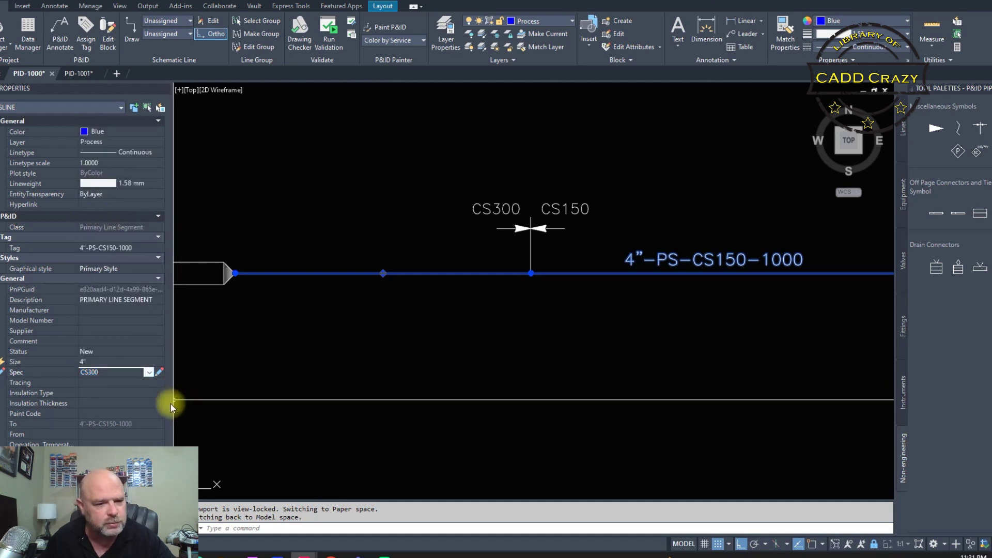
key("Escape")
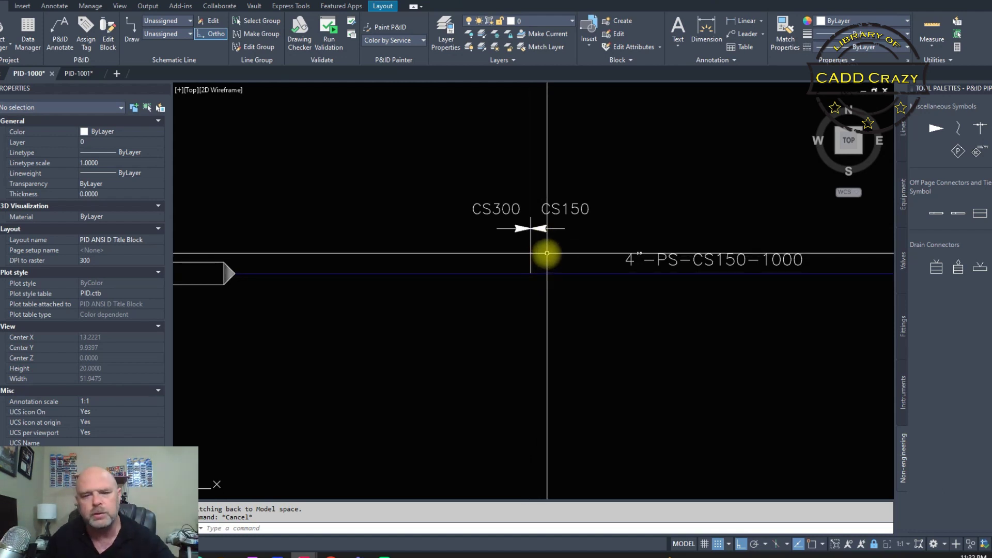
- Insert two gate valves in the PMP-001A suction line, side by side between the PMP-001B branch and the 4"x3" reducer
scroll(587, 287, "down", 3)
mouse_move(587, 287)
middle_mouse_down()
mouse_move(474, 283)
mouse_move(407, 263)
middle_mouse_up()
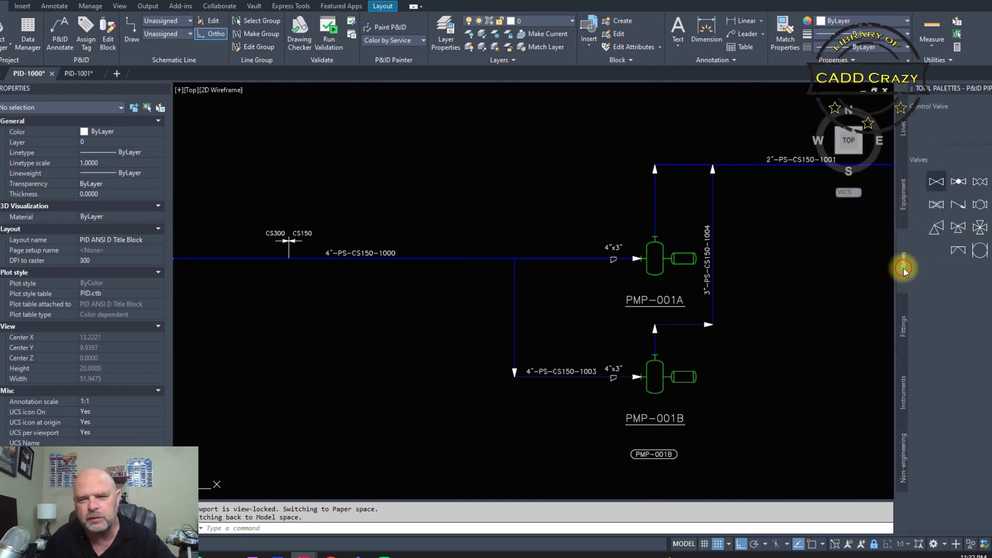
left_click(936, 183)
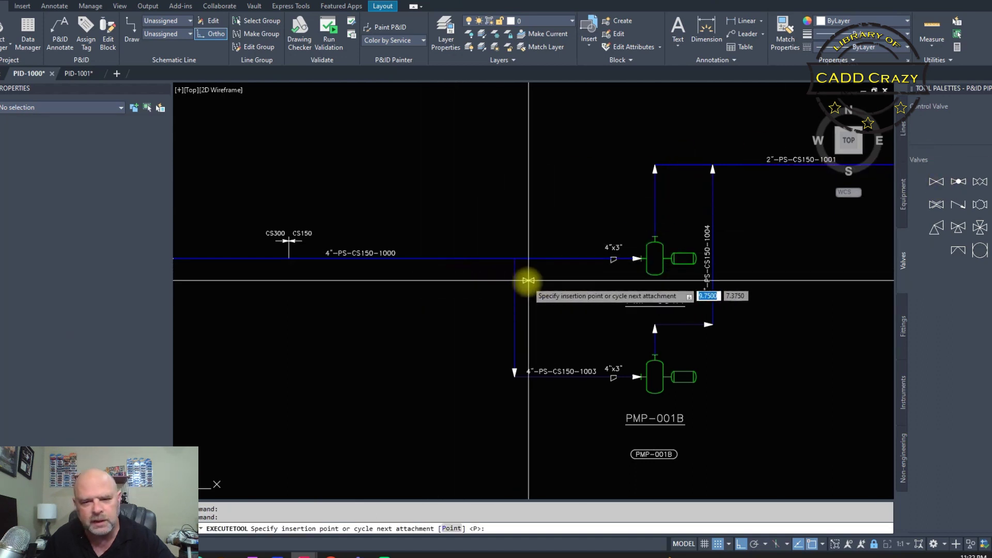
scroll(528, 281, "up", 4)
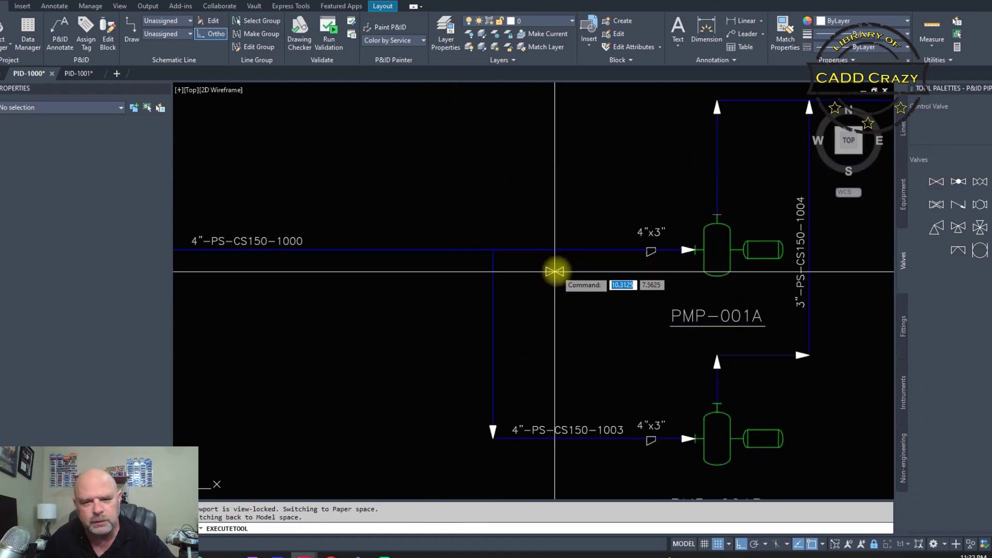
left_click(608, 239)
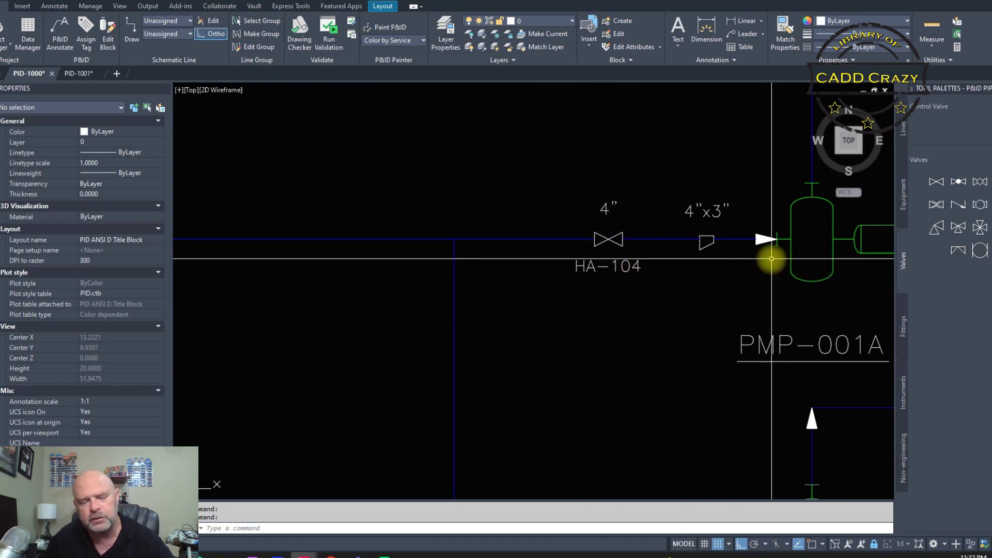
left_click(935, 182)
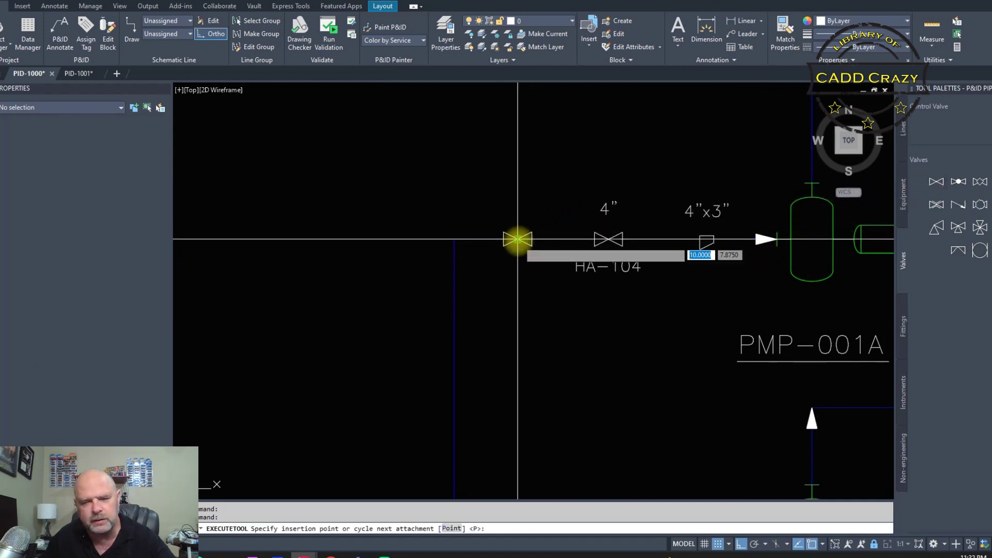
left_click(523, 241)
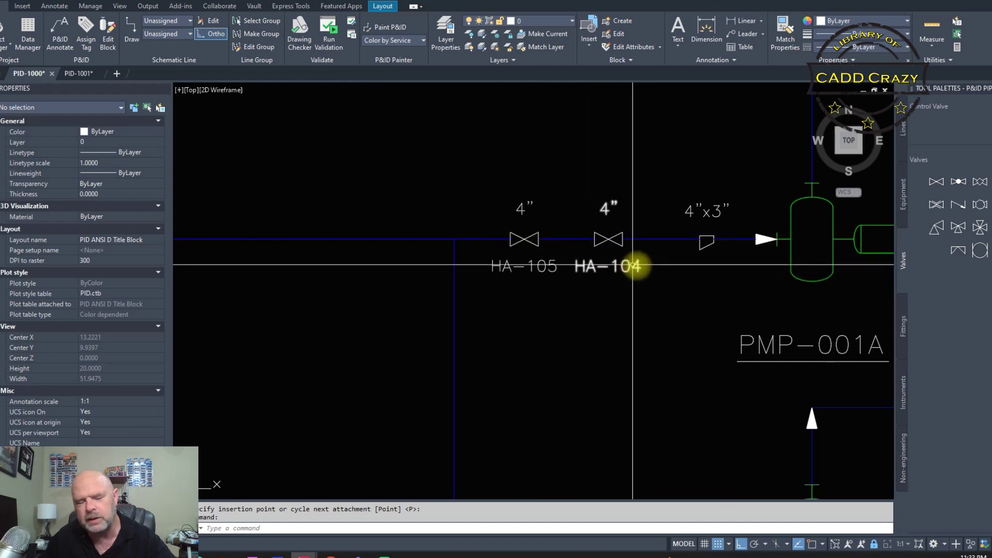
- Reassign the tag of the gate valve nearest the PMP-001B branch with code HA and number 100
left_click(530, 236)
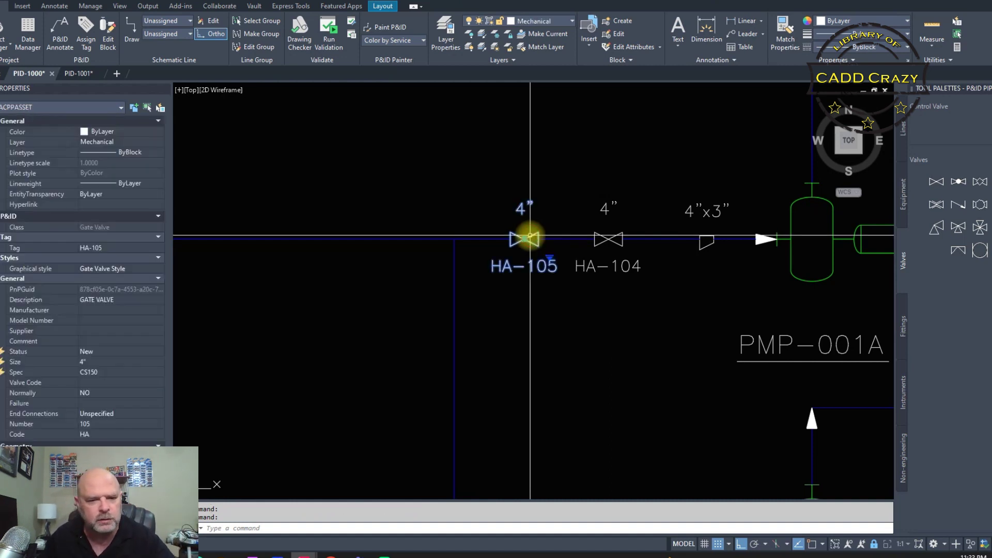
left_click(155, 249)
left_click(159, 249)
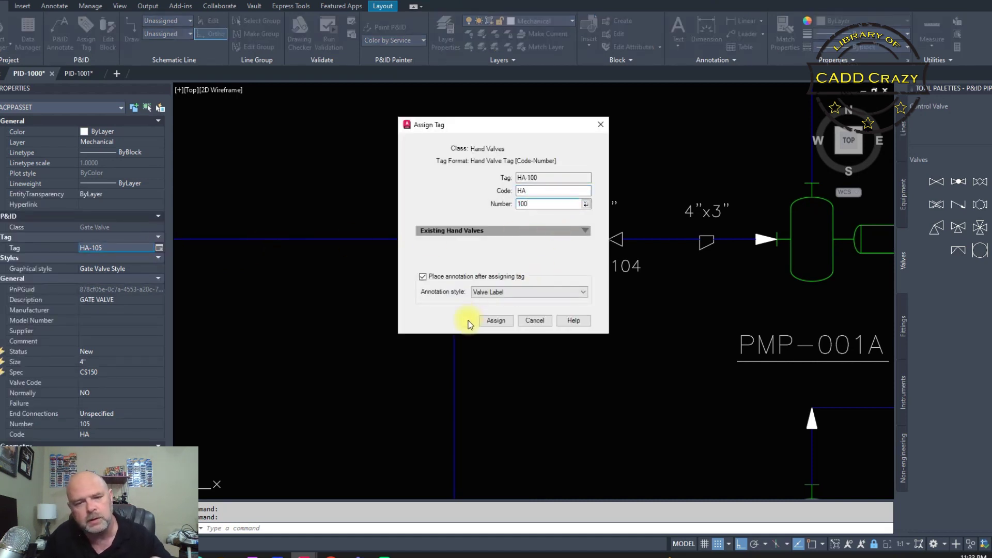
left_click(496, 321)
key("Escape")
- Reassign the tag of the gate valve nearest the PMP-001A reducer with code HA and number 101, without placing another annotation
left_click(603, 266)
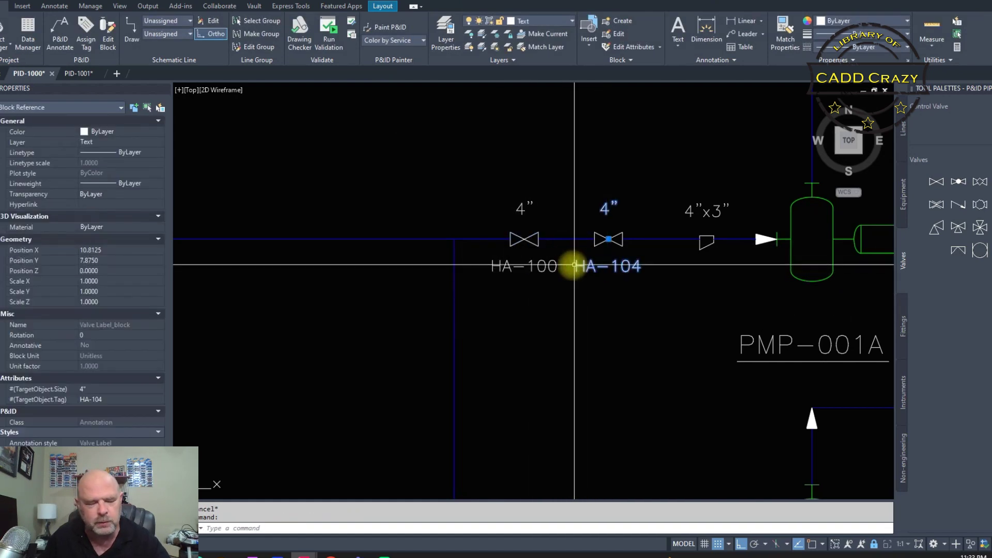
key("Escape")
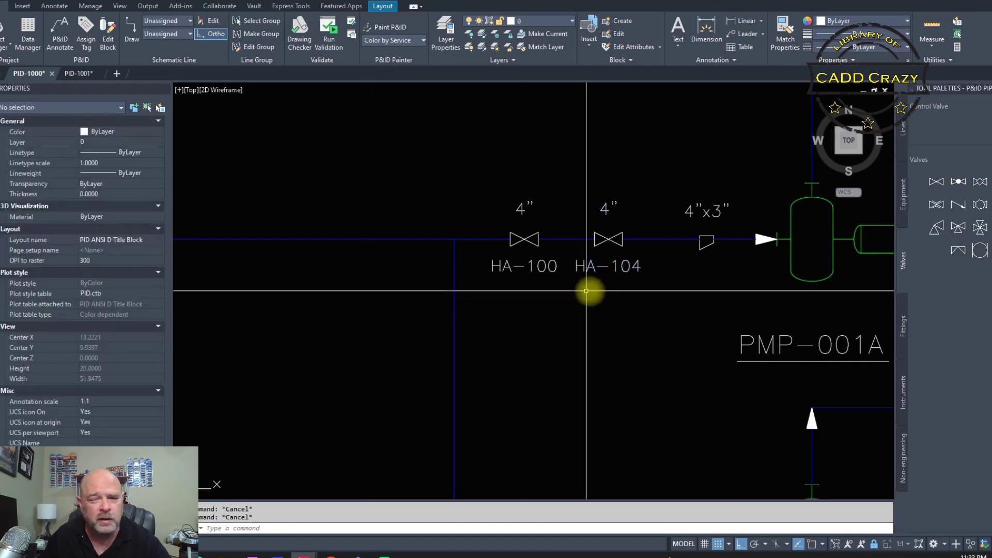
left_click(611, 238)
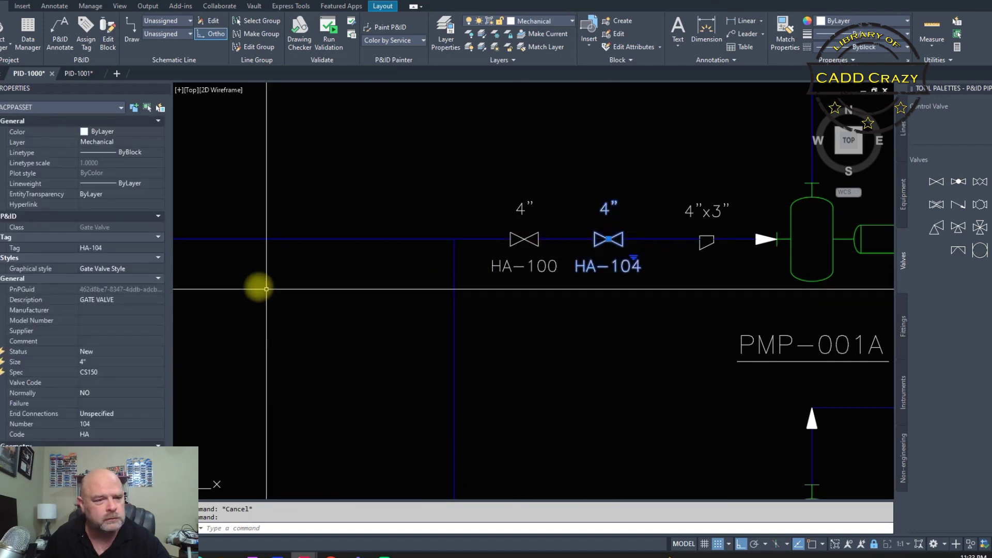
left_click(158, 249)
left_click(159, 249)
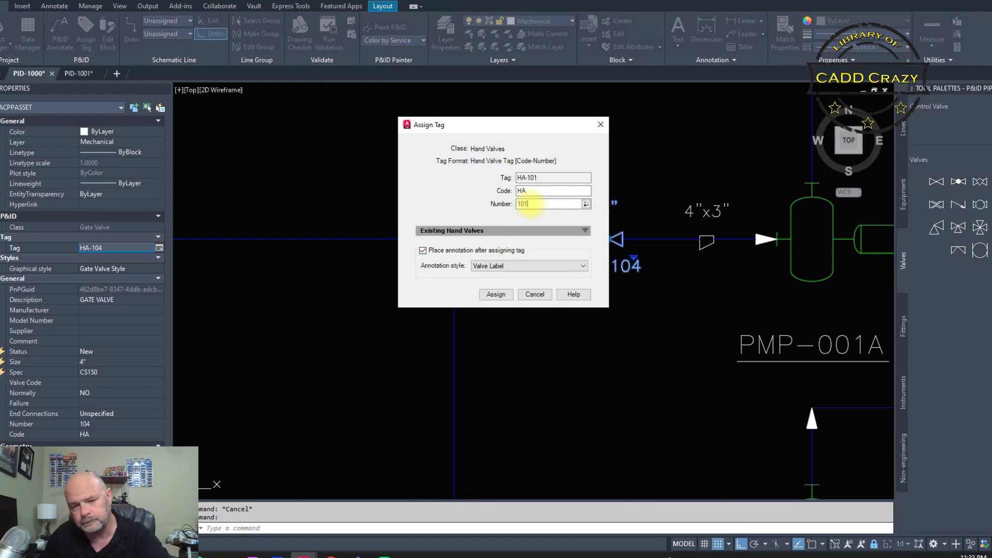
left_click(494, 294)
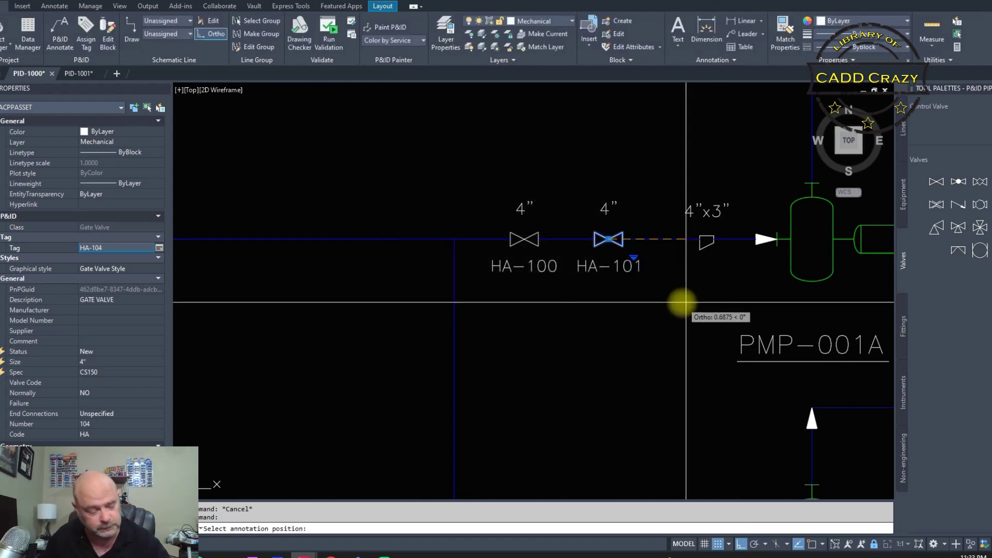
key("Escape")
key("Escape")
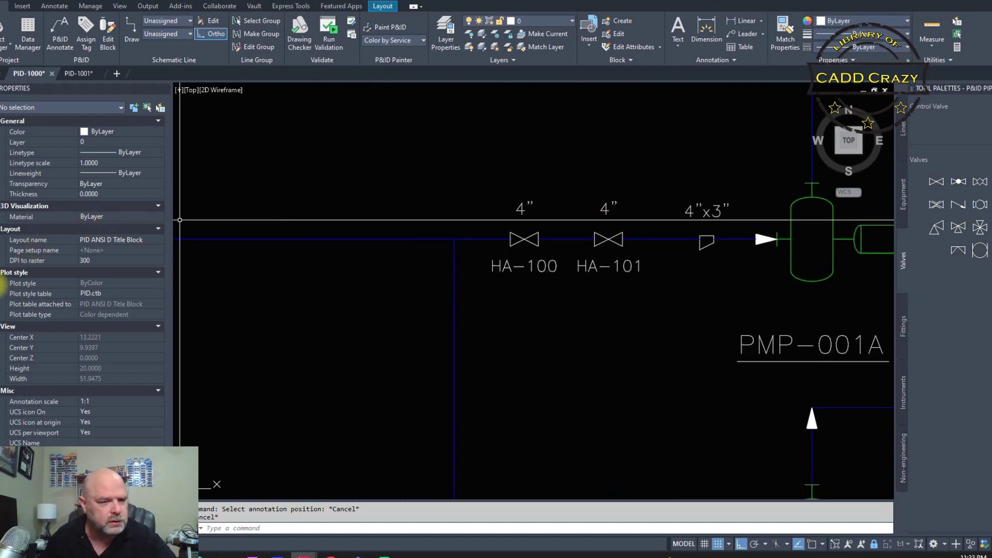
- Set the last used value of LastValveNumber to 100 in the Drawing Autogen Properties of drawing PID-1000
mouse_move(2, 283)
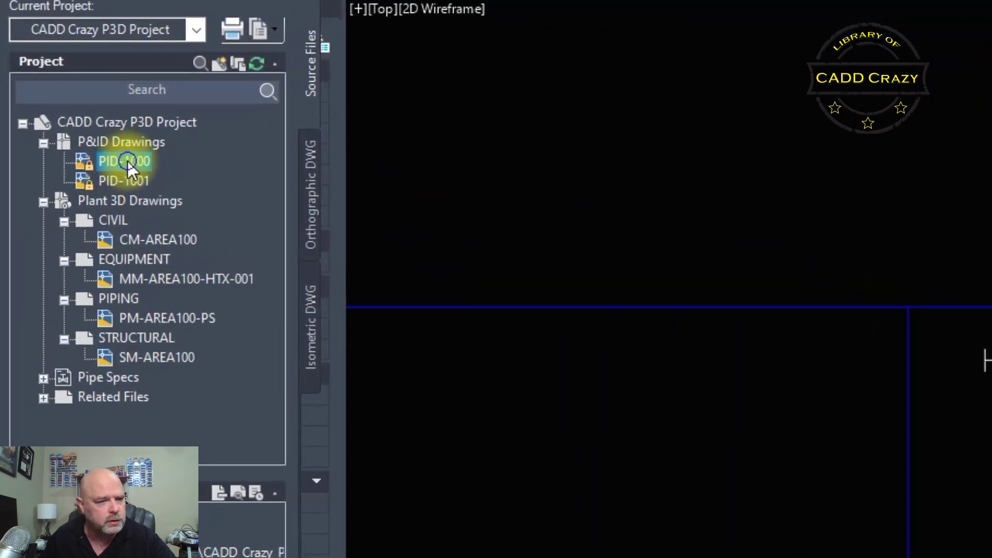
right_click(128, 160)
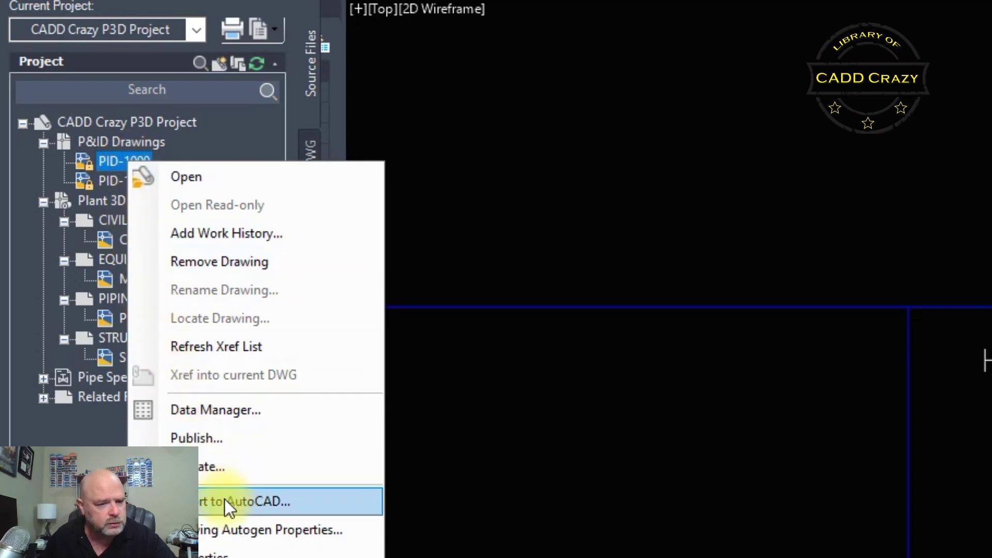
left_click(256, 540)
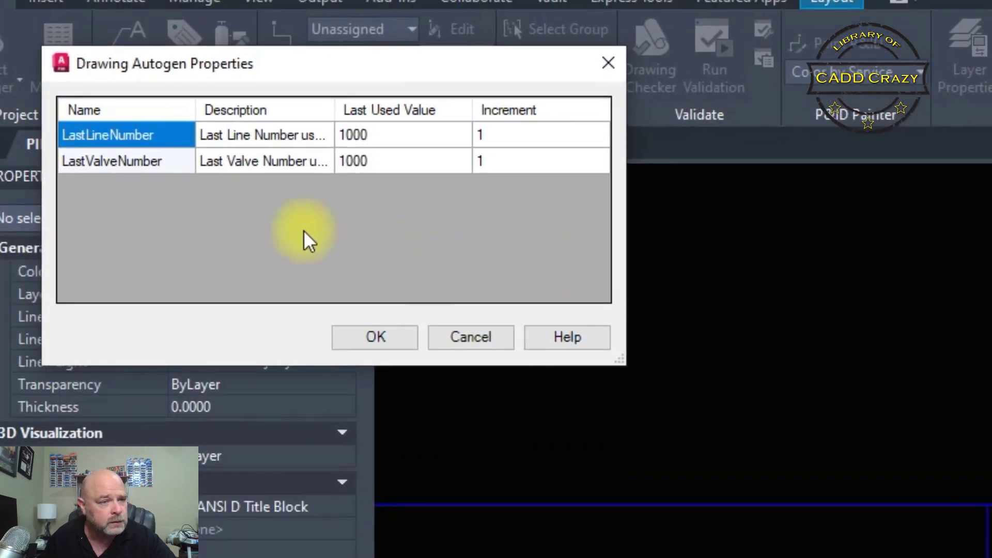
left_click(416, 162)
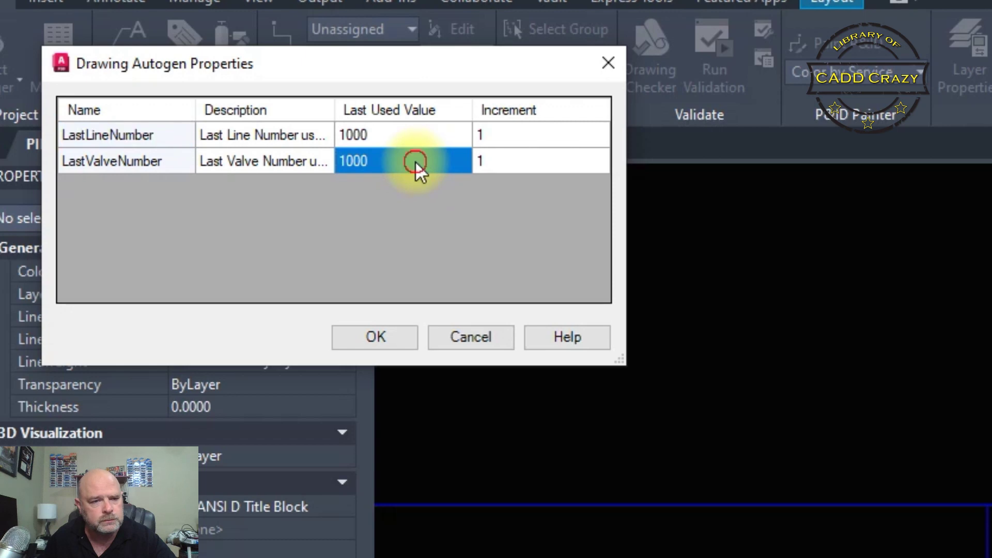
left_click(417, 162)
double_click(418, 162)
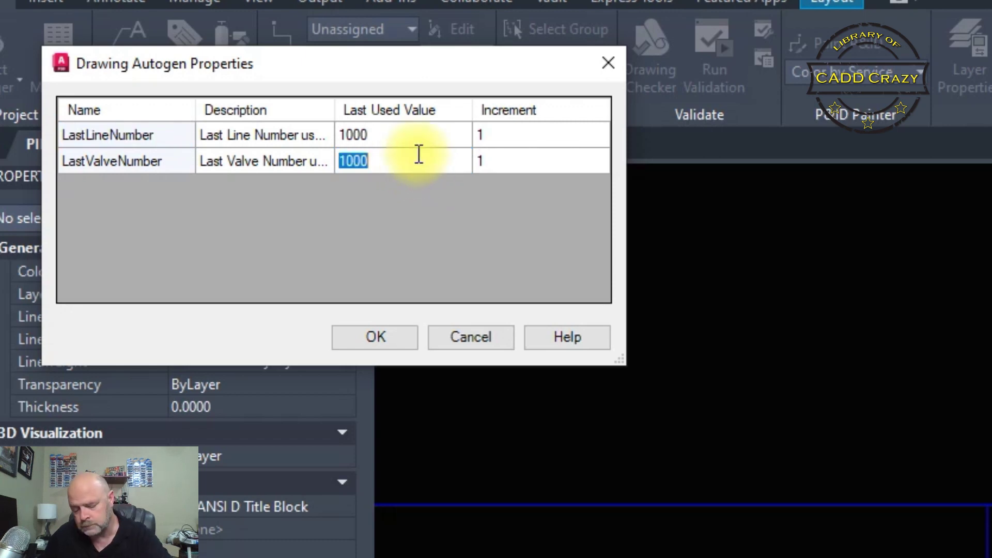
type("1")
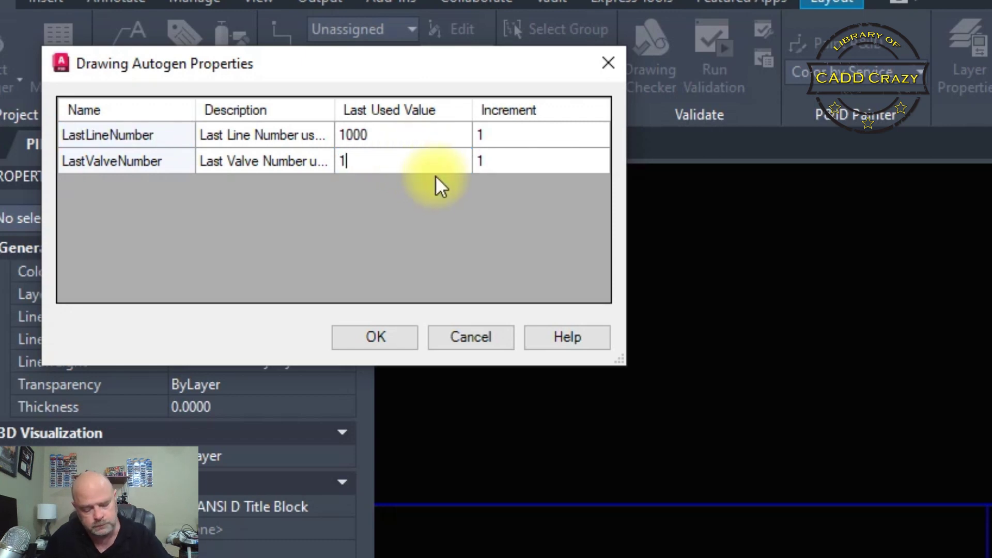
type("00")
left_click(509, 159)
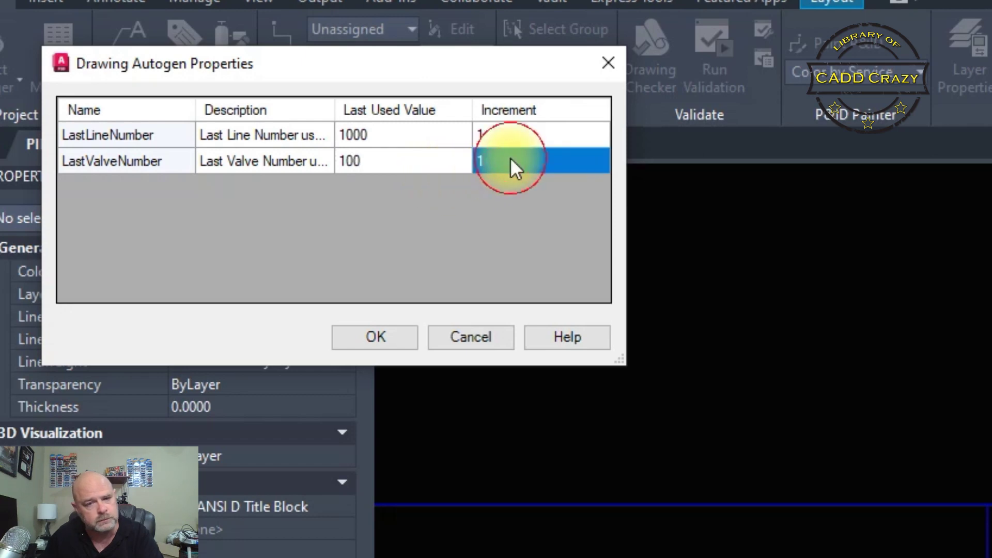
left_click(510, 164)
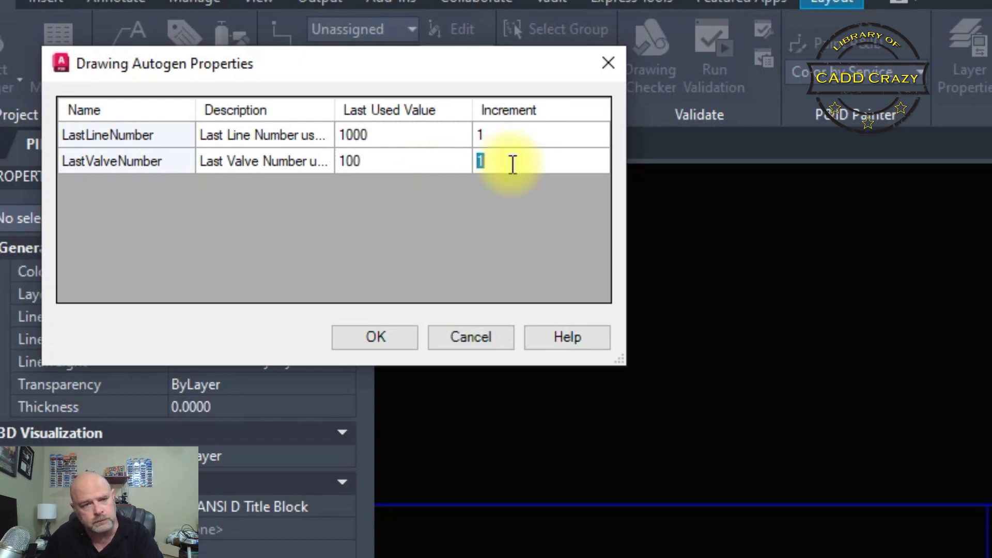
left_click(373, 338)
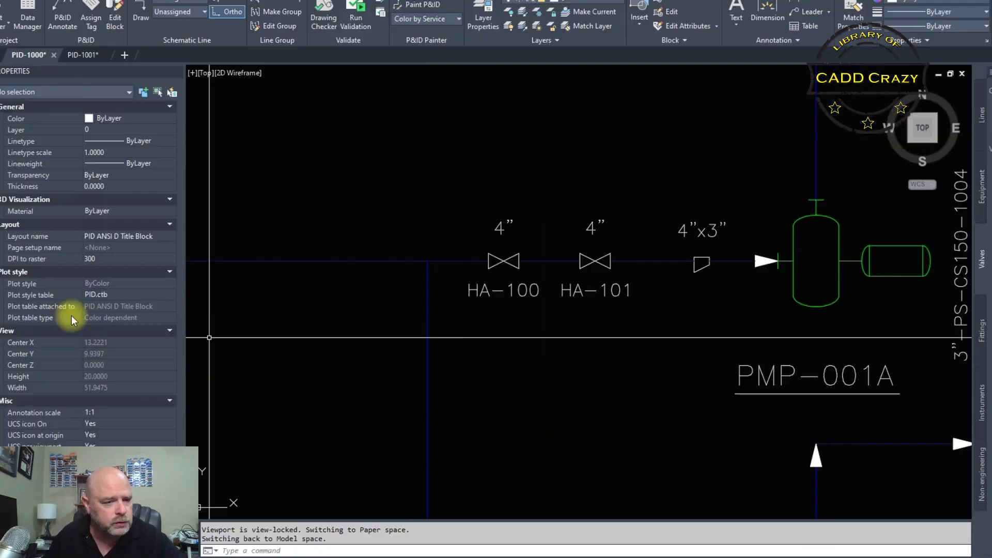
- Examine the properties of gate valve HA-100, including its status, normal position options, failure and end connections
left_click(514, 256)
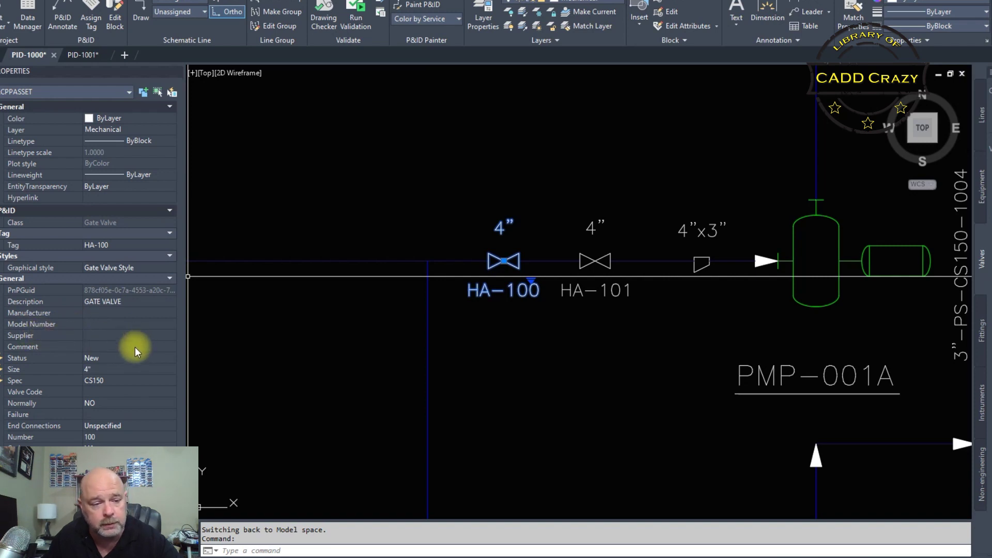
left_click(101, 361)
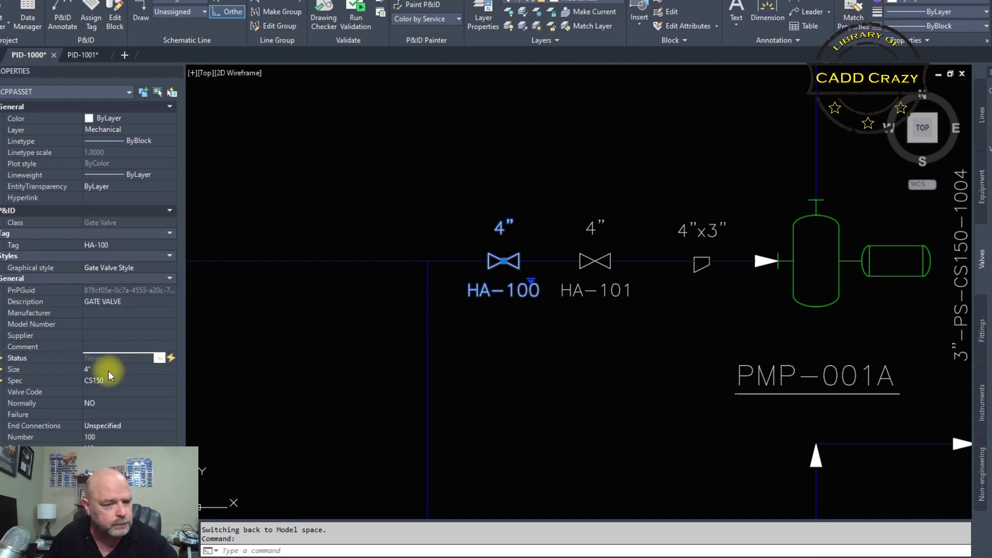
left_click(232, 367)
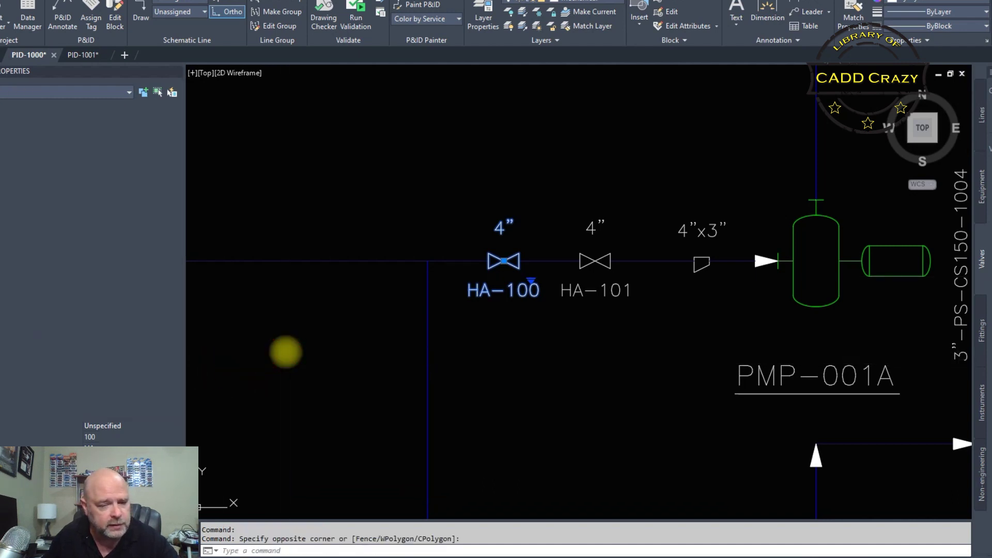
key("Escape")
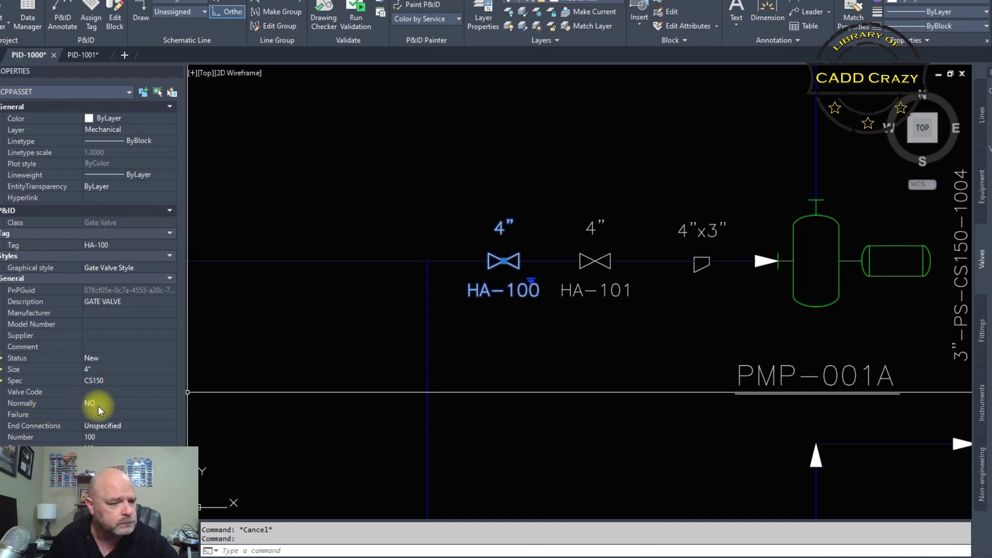
left_click(111, 405)
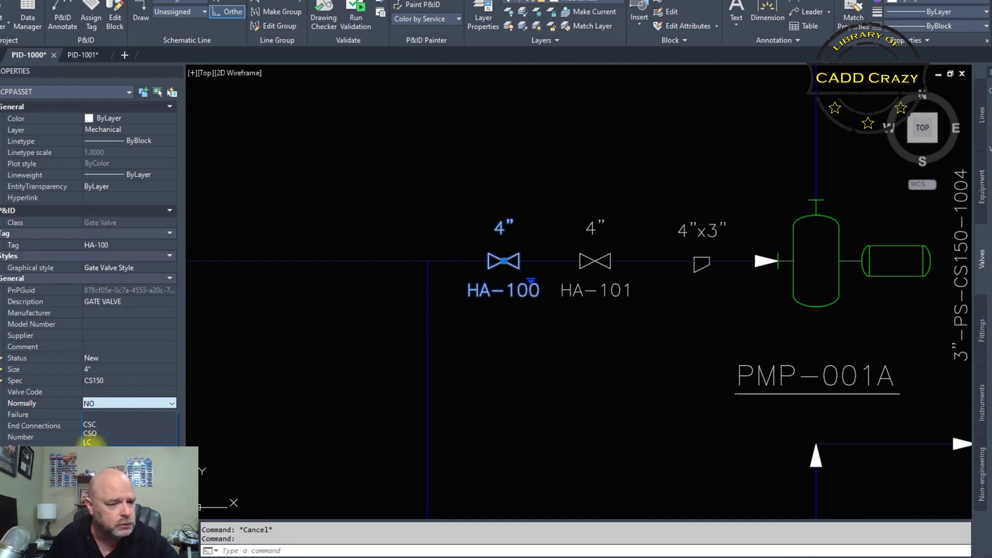
left_click(60, 402)
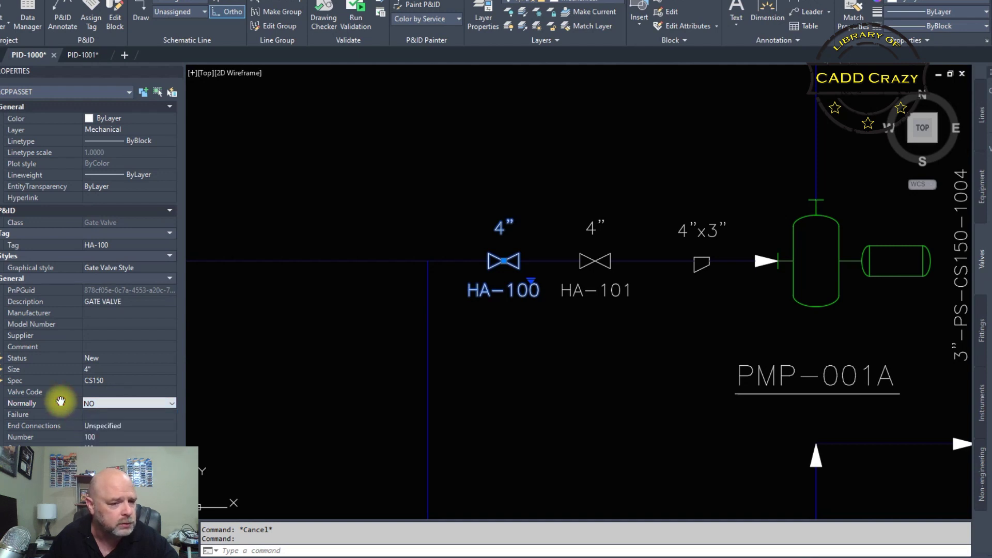
left_click(50, 423)
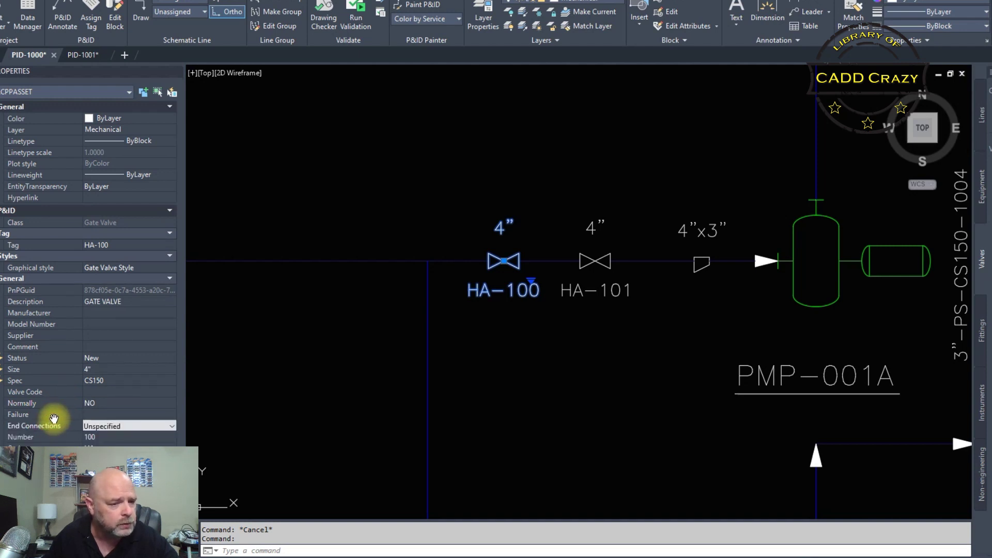
left_click(54, 418)
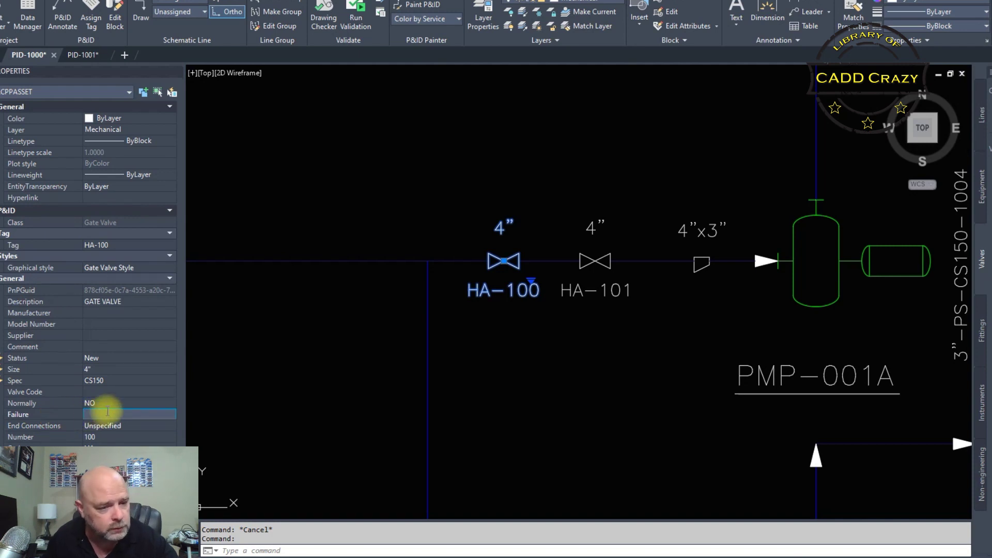
- Set the end connections of gate valve HA-100 to Flanged
left_click(119, 423)
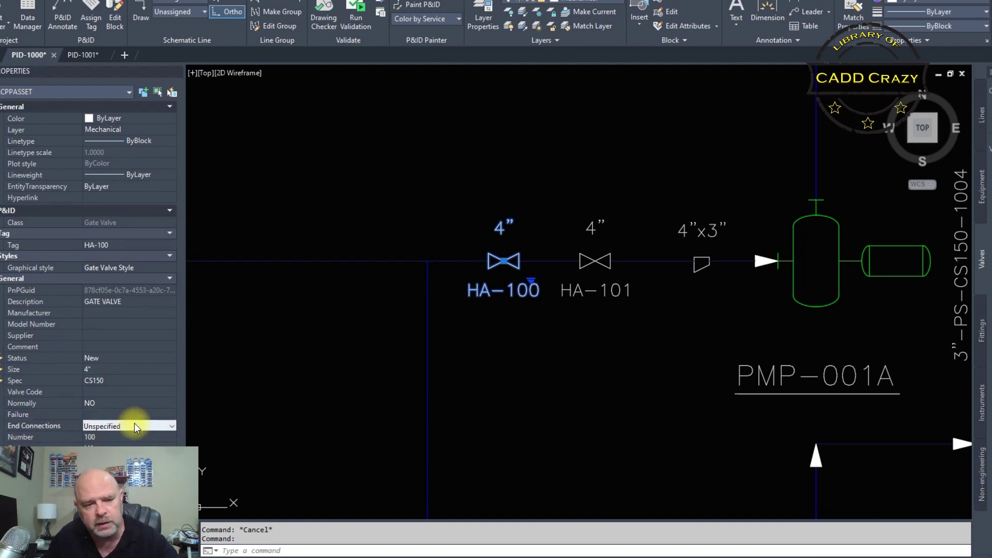
left_click(133, 426)
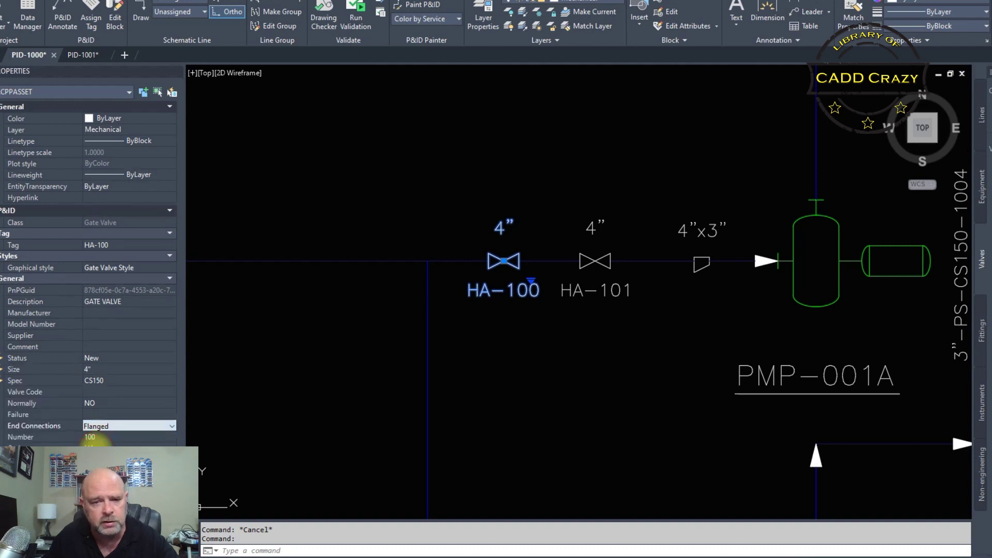
key("Escape")
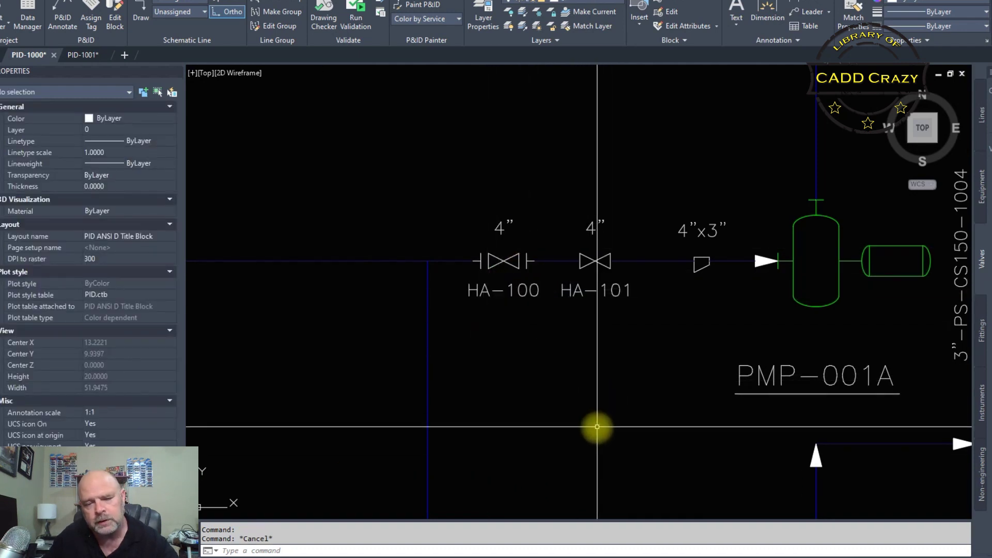
- Move gate valve HA-100 off the PMP-001A suction line onto the vertical run of line 4"-PS-CS150-1003, with Ortho off
scroll(598, 425, "down", 3)
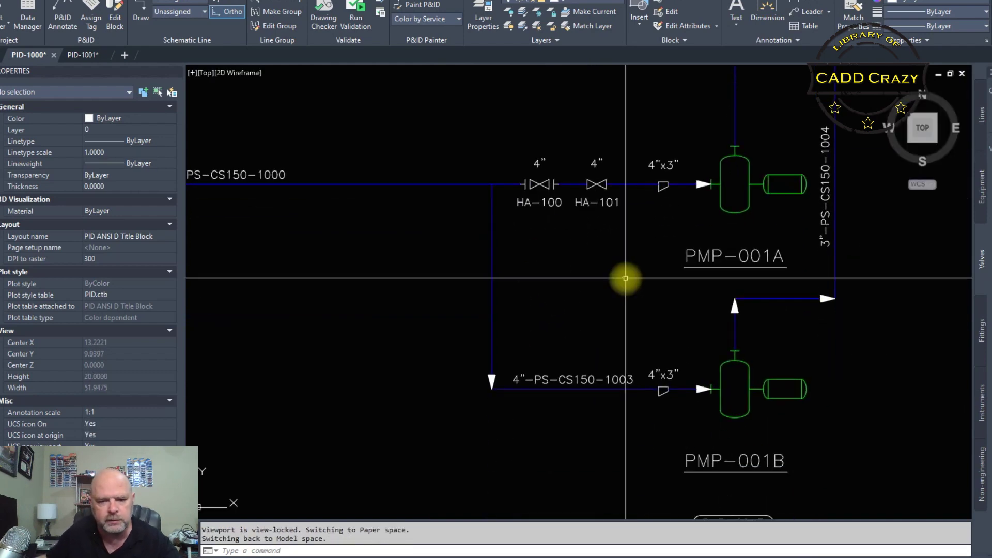
scroll(564, 186, "up", 4)
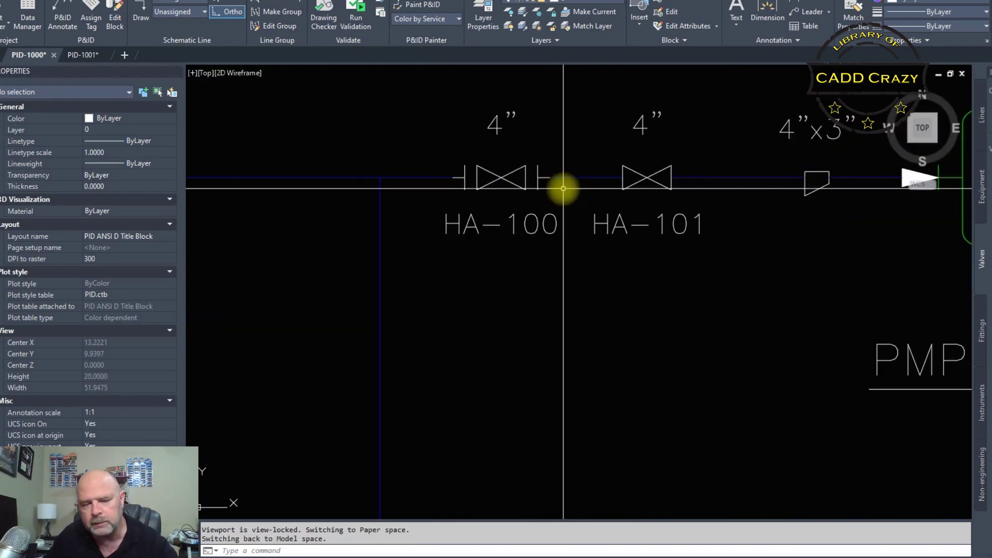
scroll(563, 188, "down", 2)
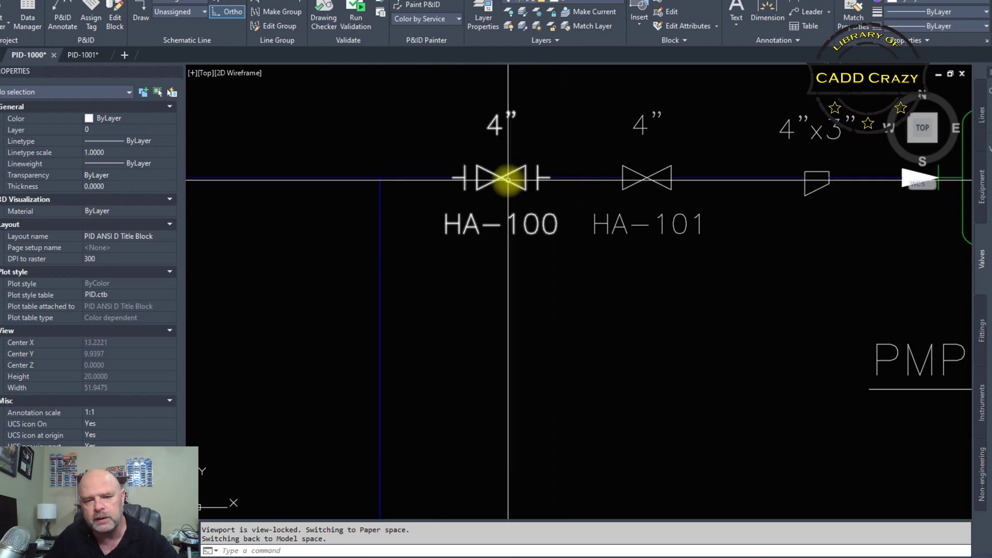
scroll(513, 177, "down", 2)
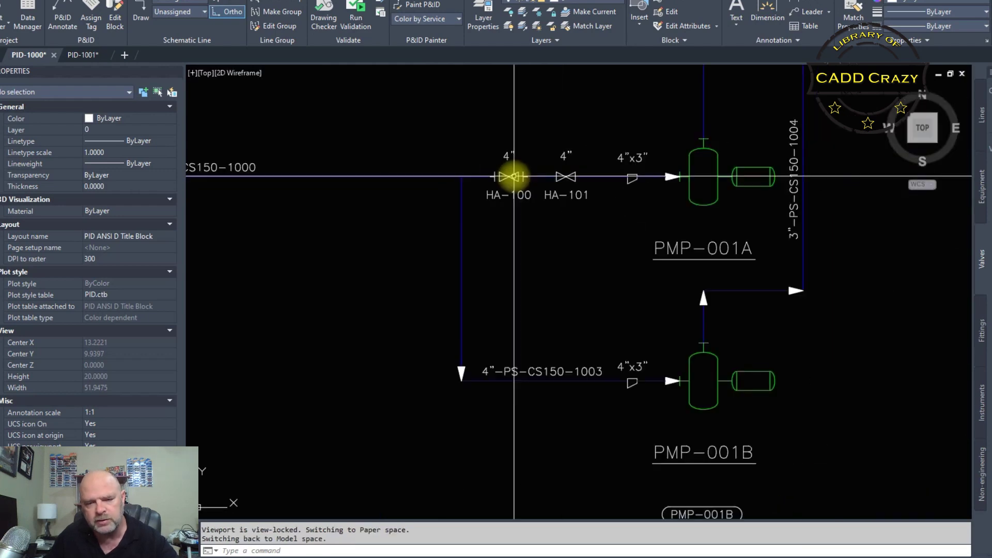
scroll(513, 178, "up", 2)
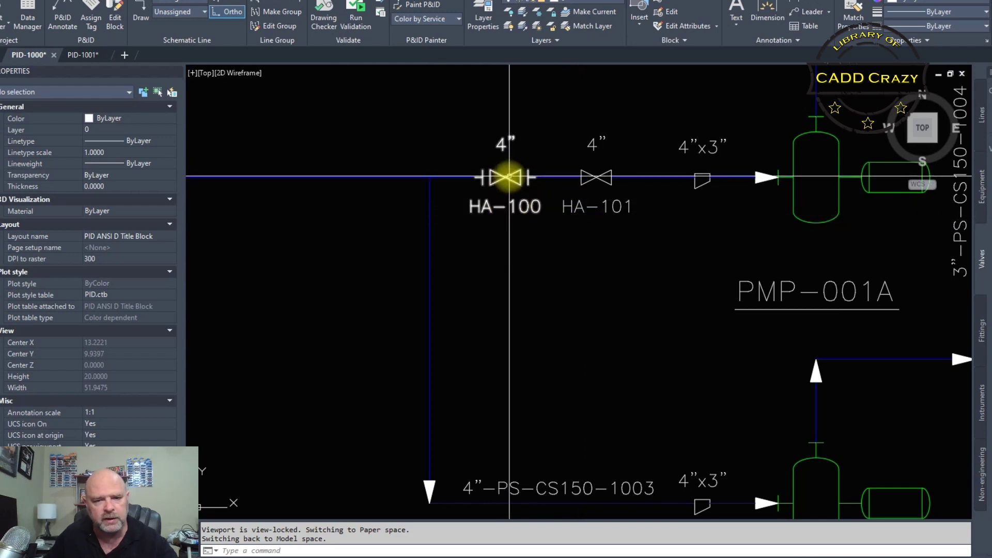
left_click(510, 177)
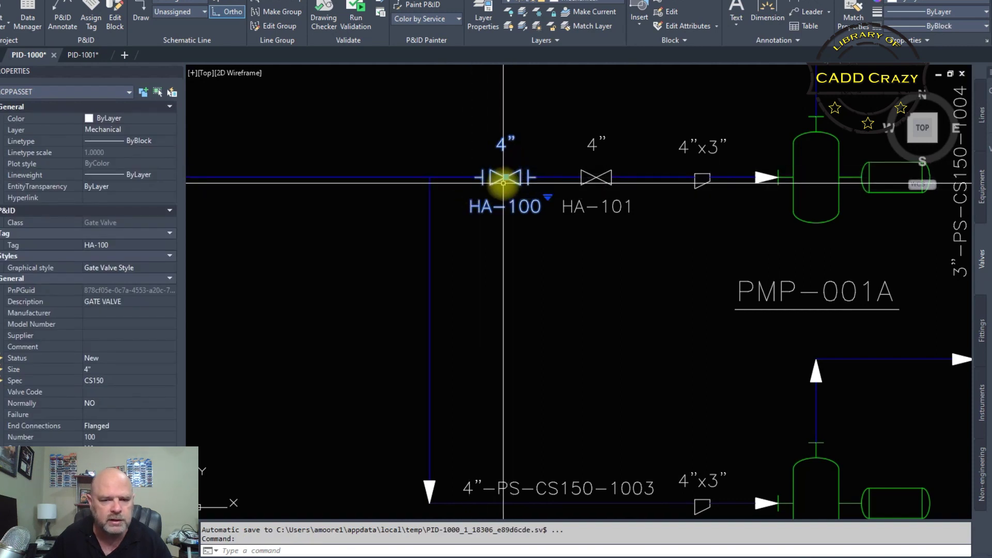
scroll(506, 177, "up", 6)
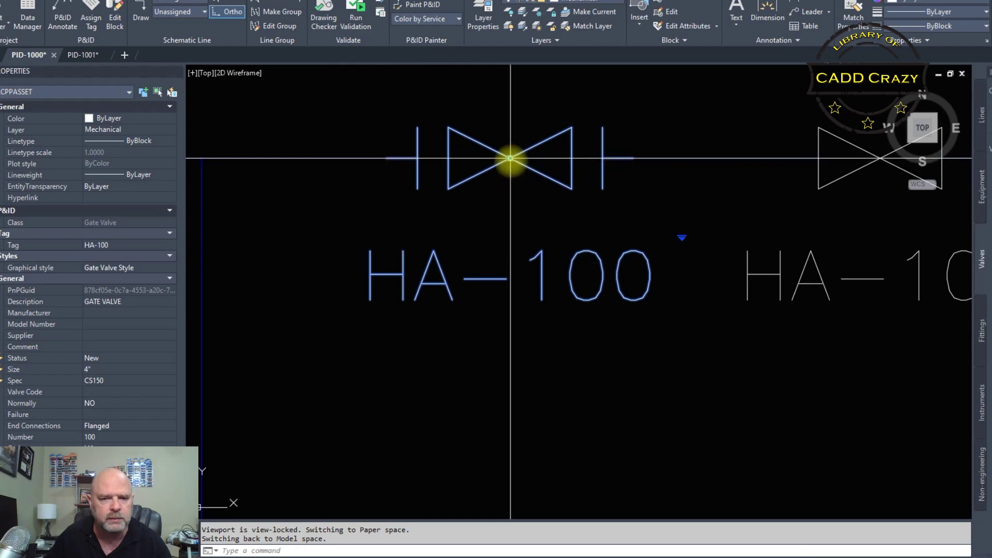
scroll(510, 158, "down", 5)
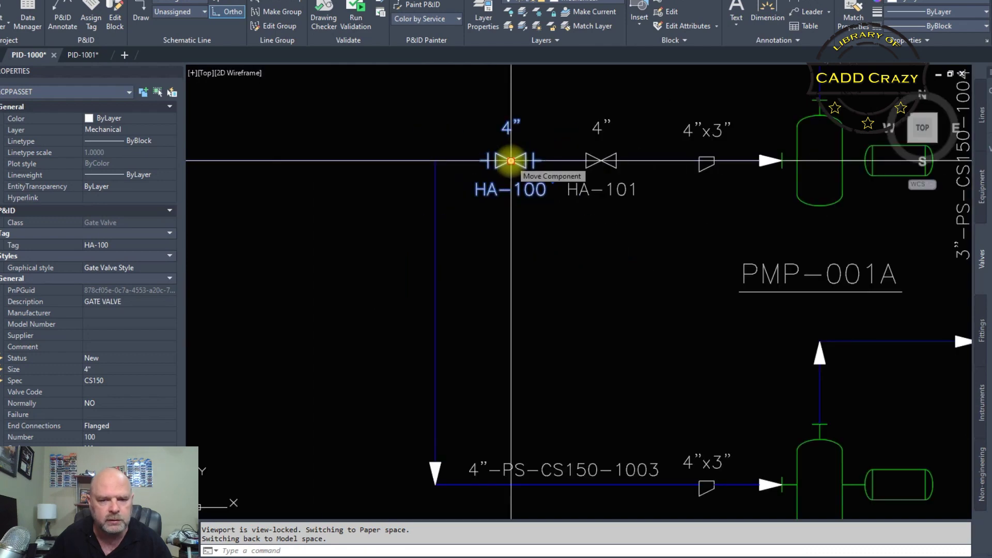
left_click(511, 160)
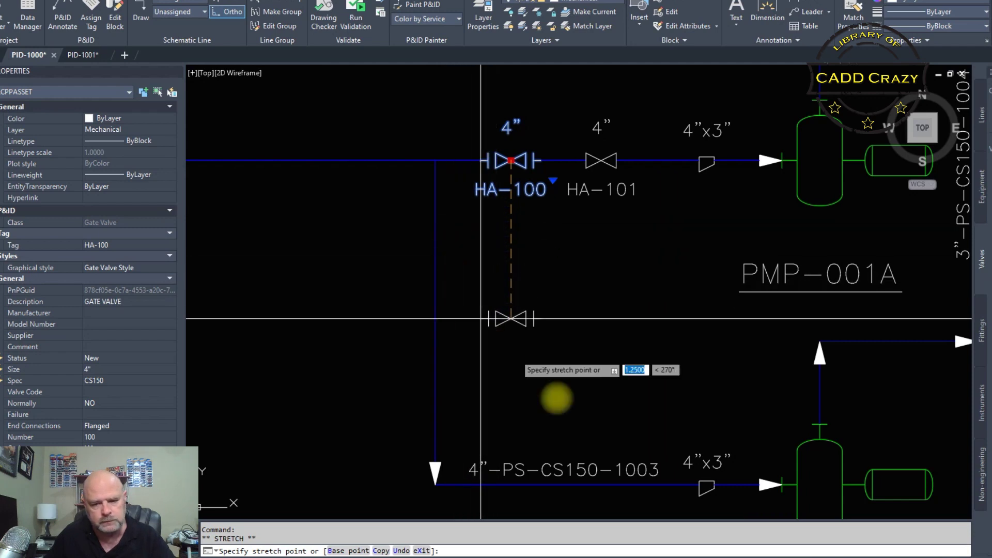
key("F8")
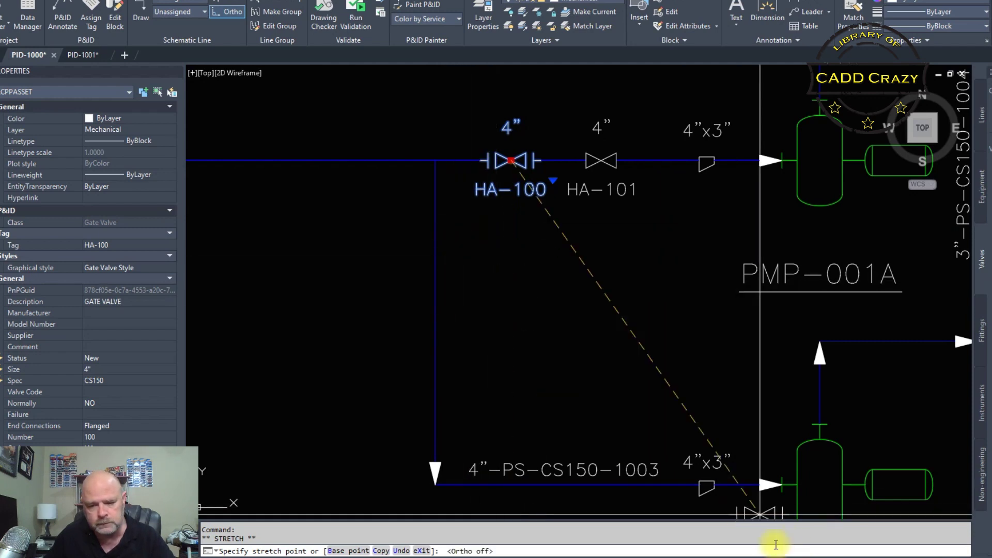
left_click(436, 220)
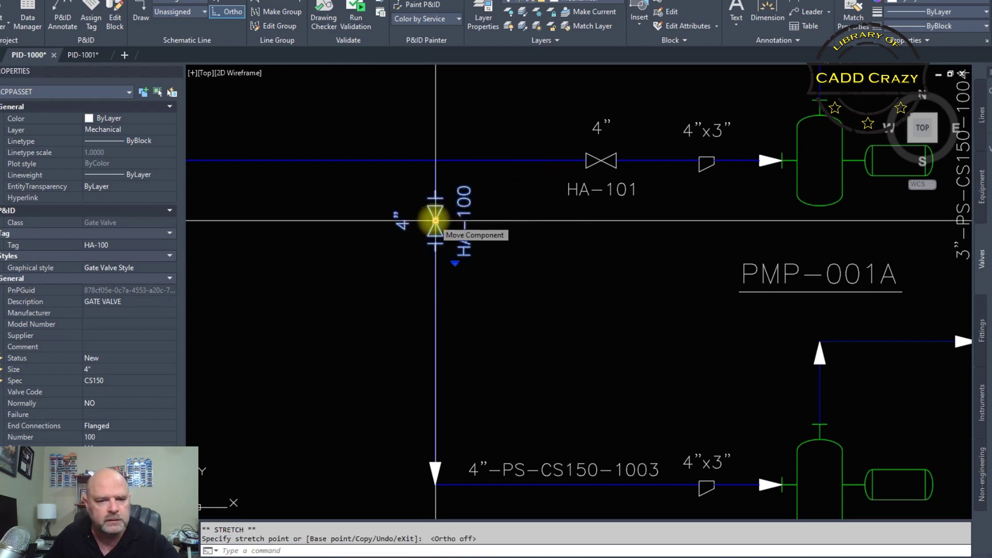
key("Escape")
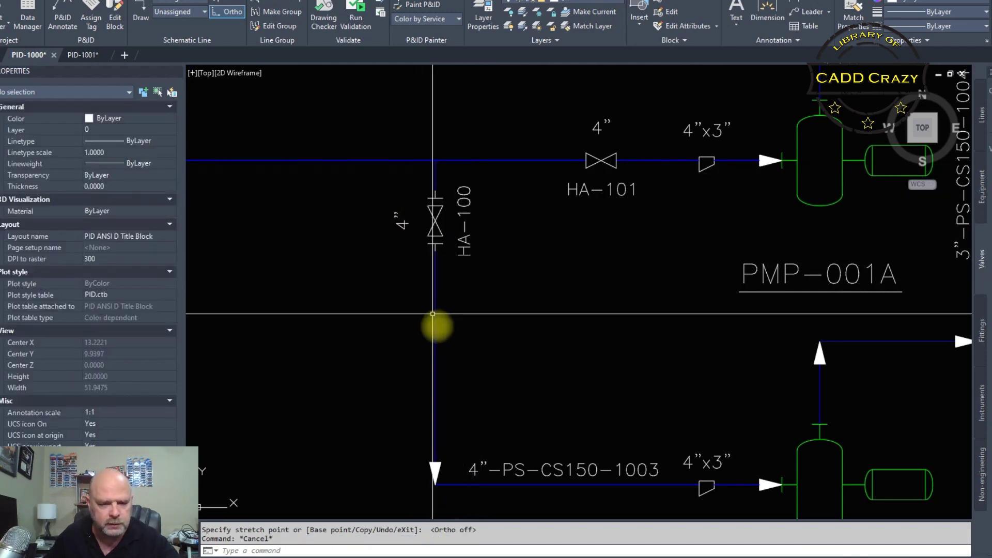
left_click(435, 223)
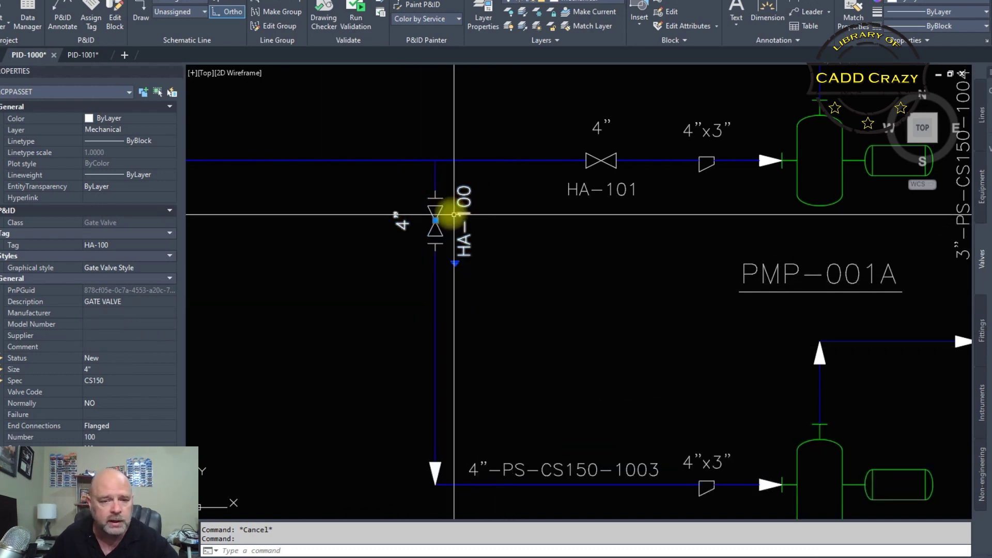
key("Escape")
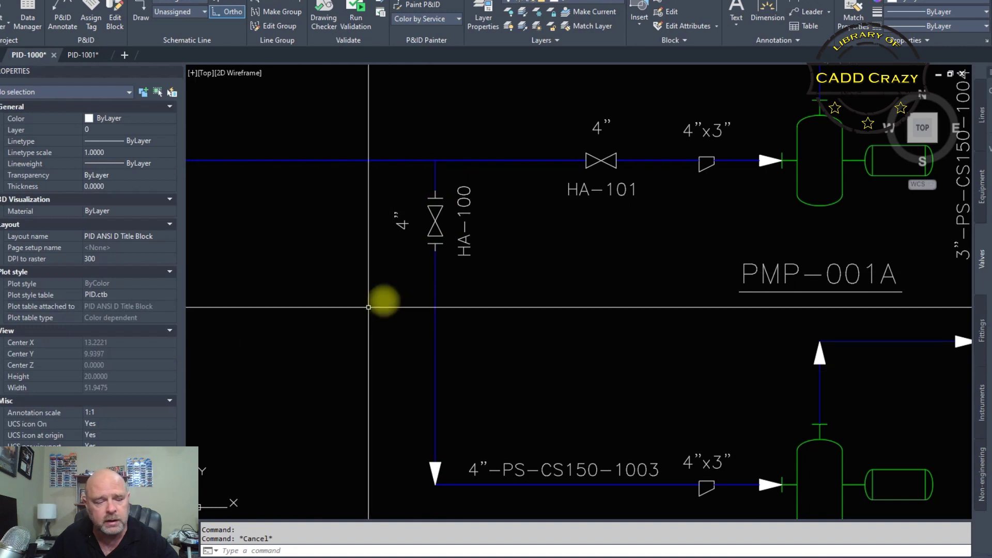
left_click(438, 216)
left_click(435, 207)
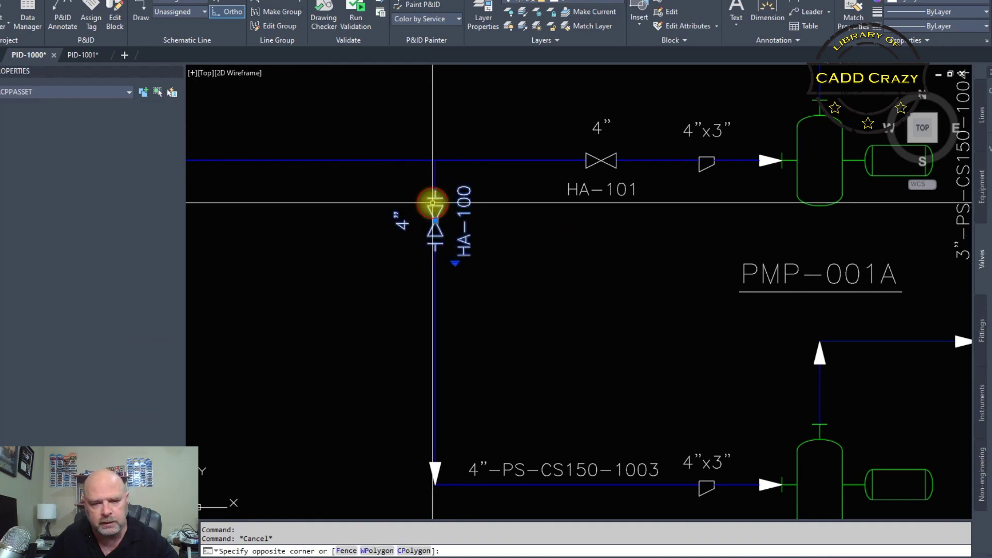
key("Escape")
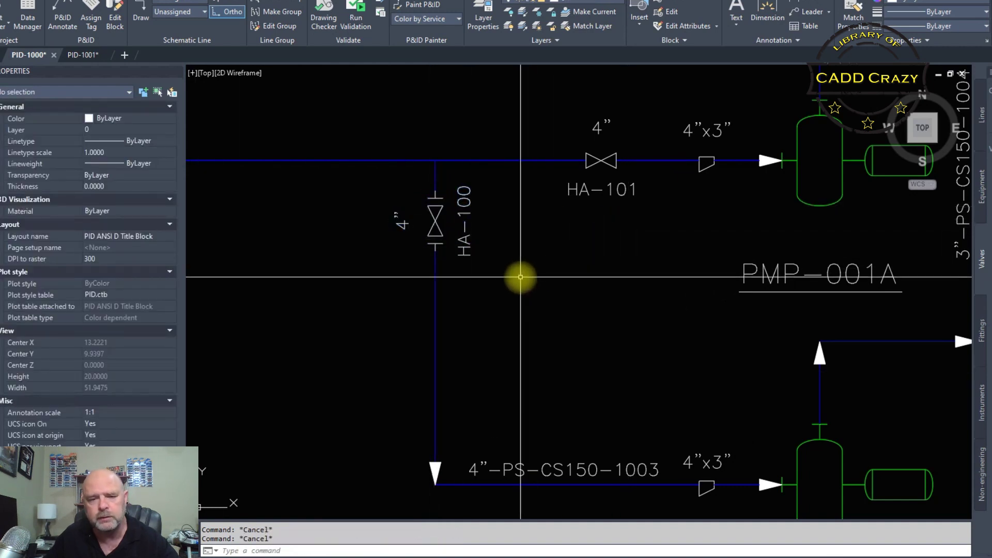
scroll(520, 278, "down", 2)
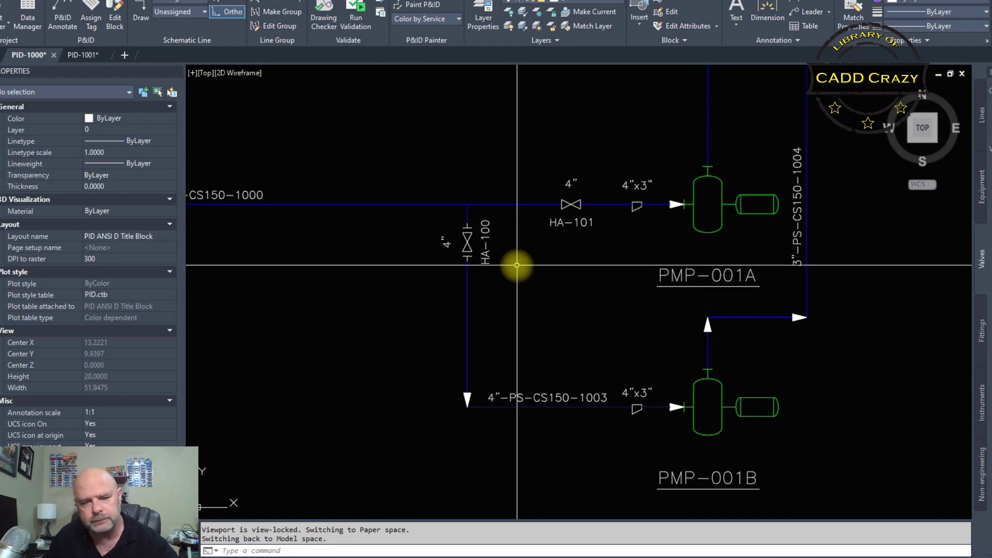
scroll(496, 262, "down", 2)
scroll(493, 264, "up", 6)
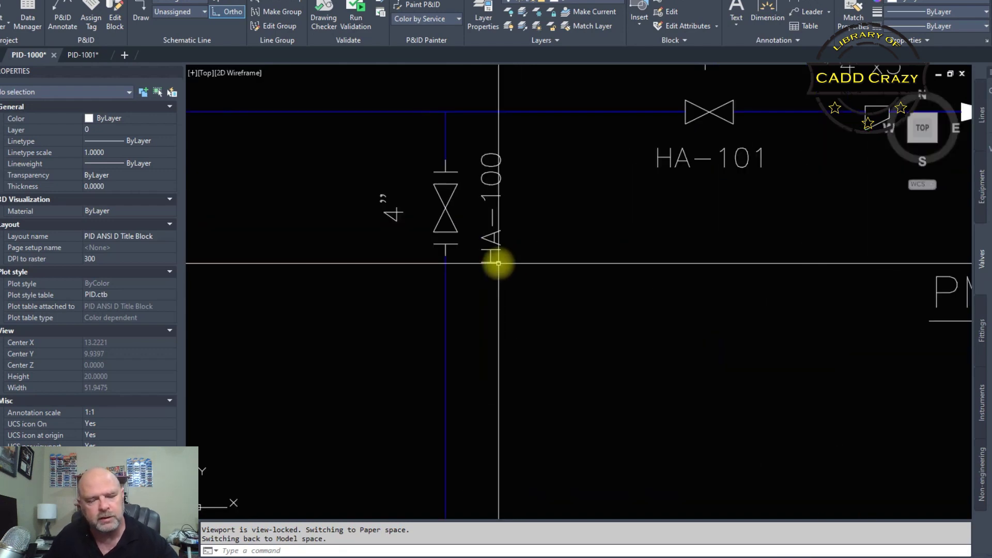
- Substitute gate valve HA-101 on the PMP-001A suction line with a check valve
scroll(489, 265, "down", 2)
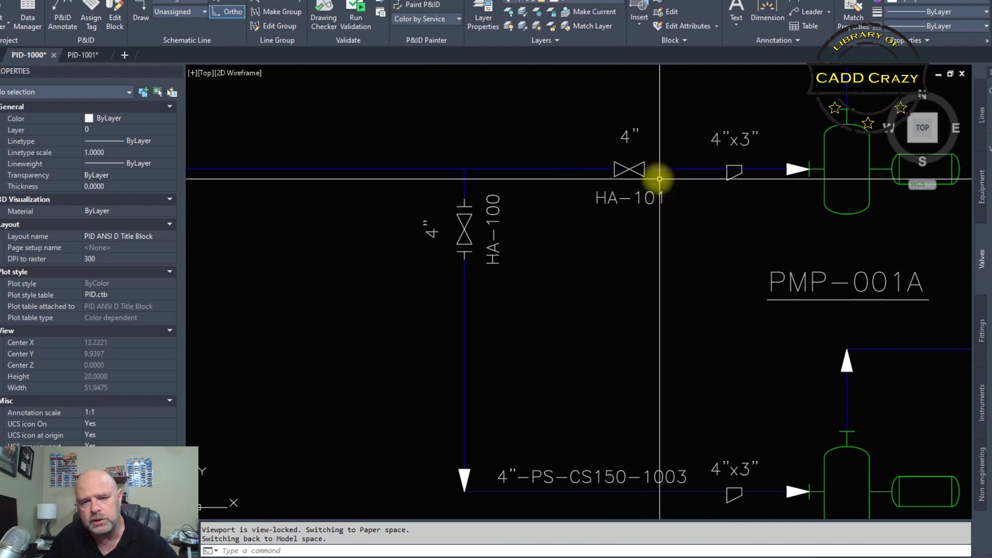
left_click(639, 167)
right_click(640, 168)
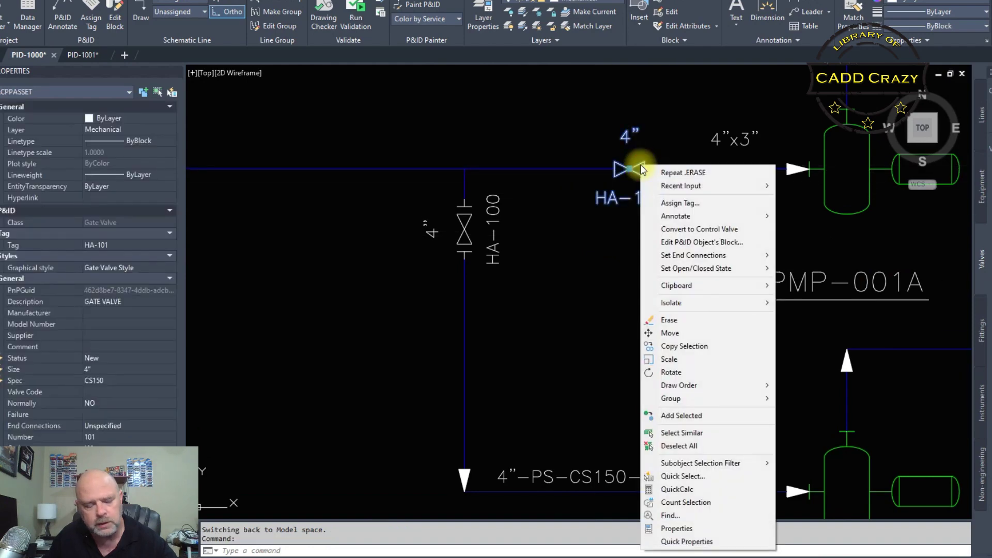
key("Escape")
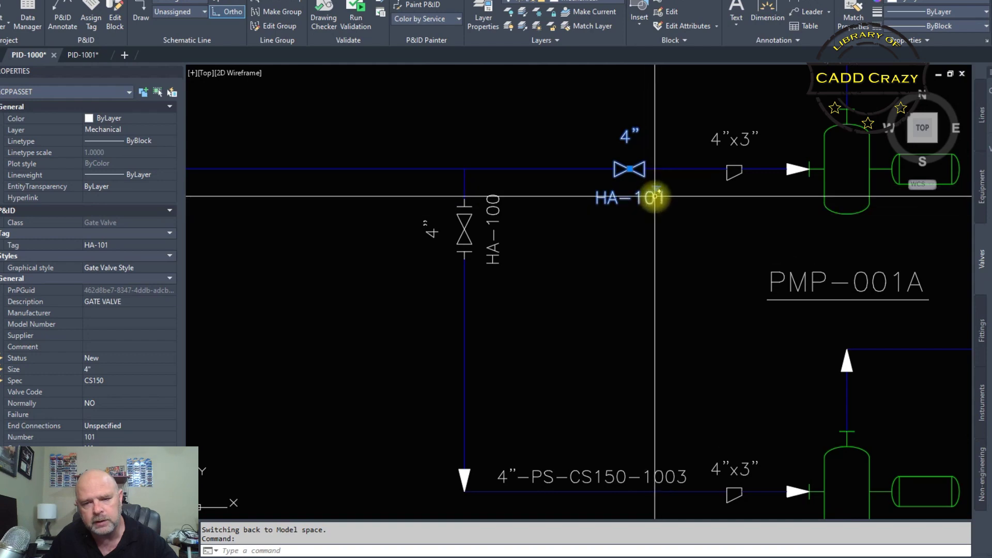
scroll(657, 189, "up", 5)
left_click(661, 165)
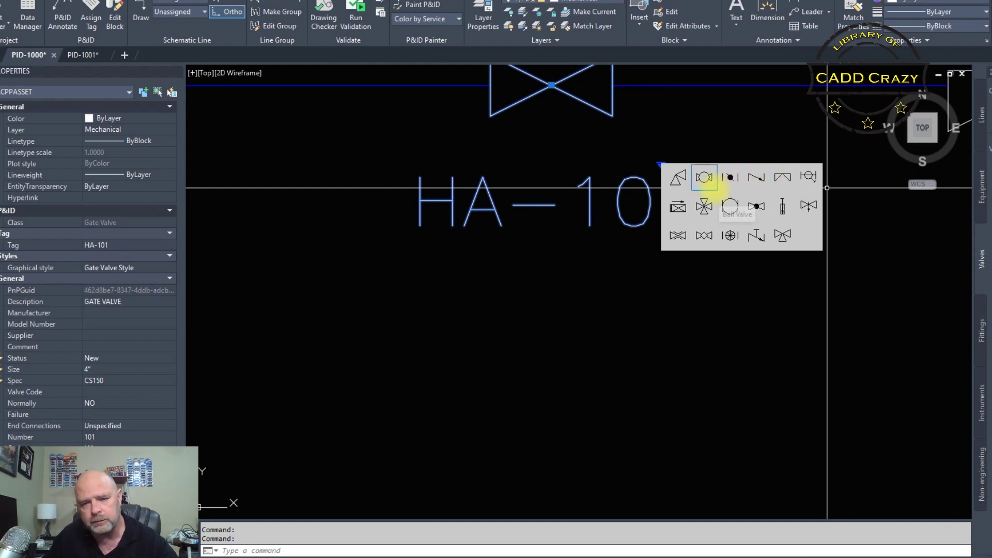
left_click(756, 177)
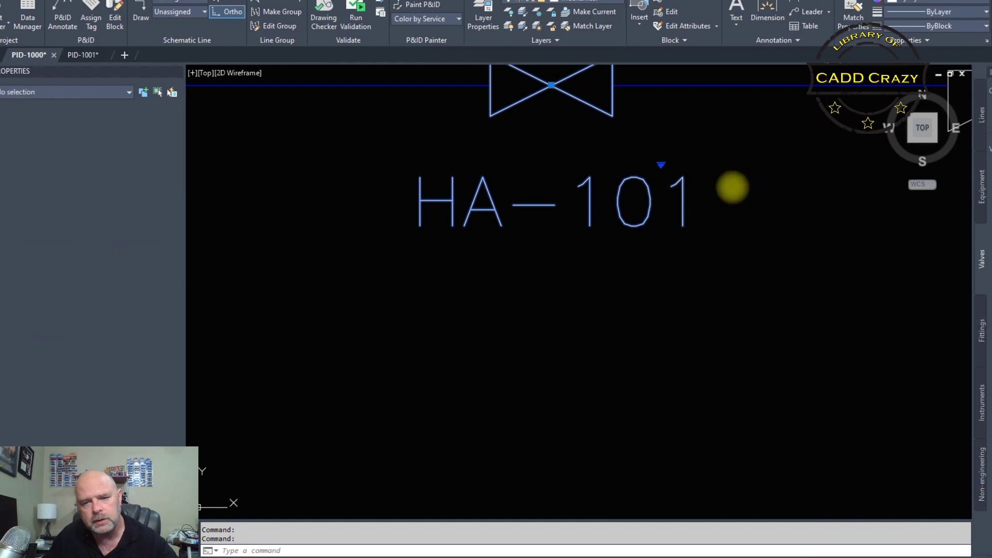
scroll(587, 177, "down", 3)
middle_click_drag(593, 173, 574, 257)
- Reverse the flow direction of check valve HA-101, and flip it back towards pump PMP-001A
double_click(572, 243)
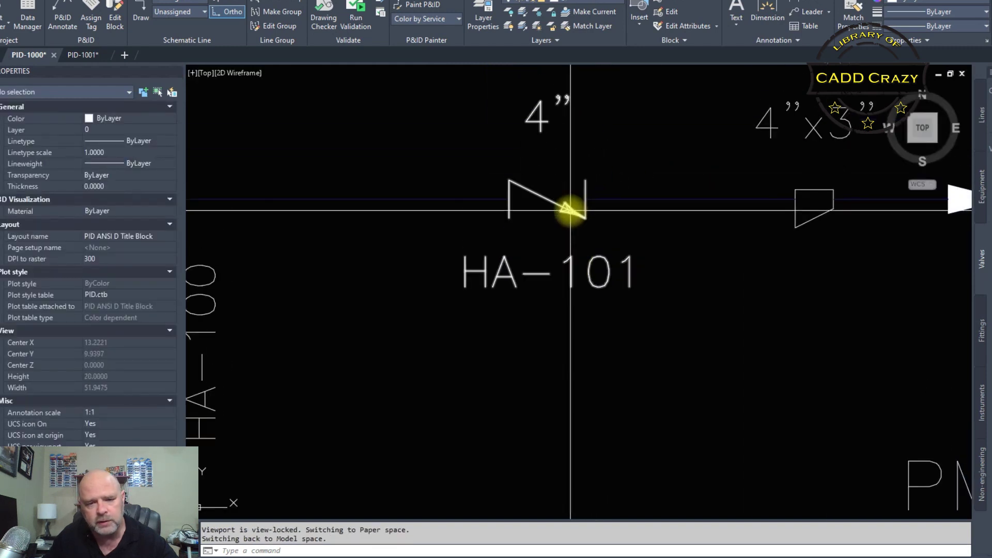
left_click(564, 209)
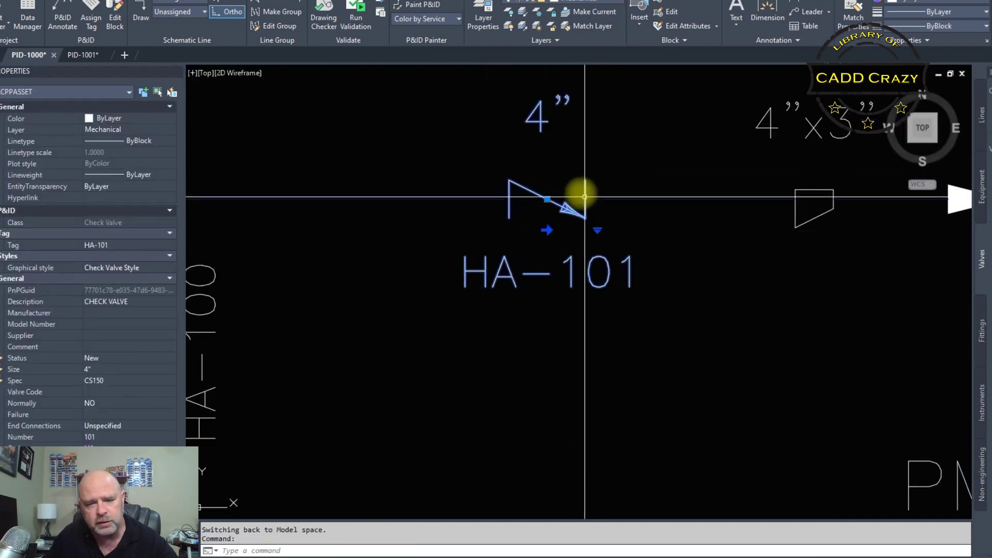
left_click(547, 230)
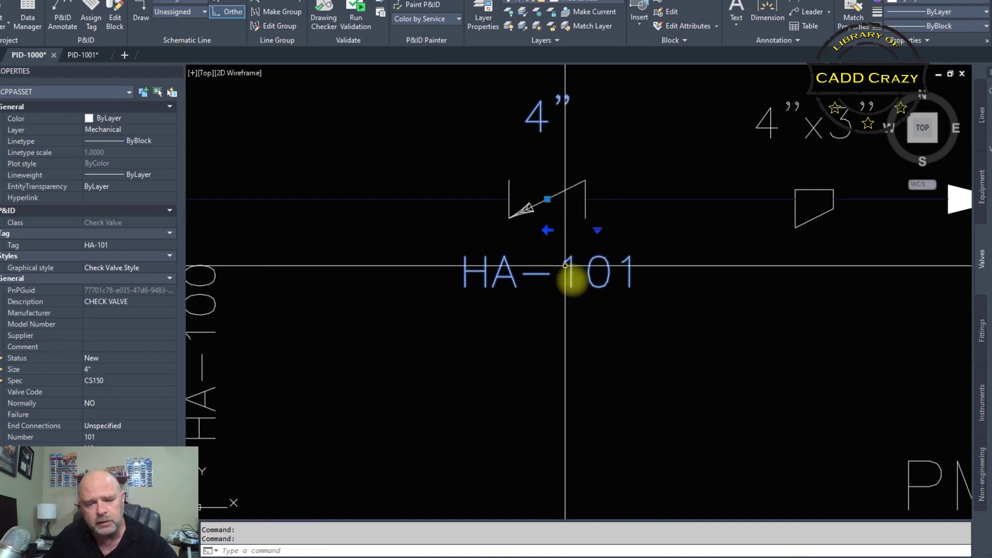
left_click(548, 229)
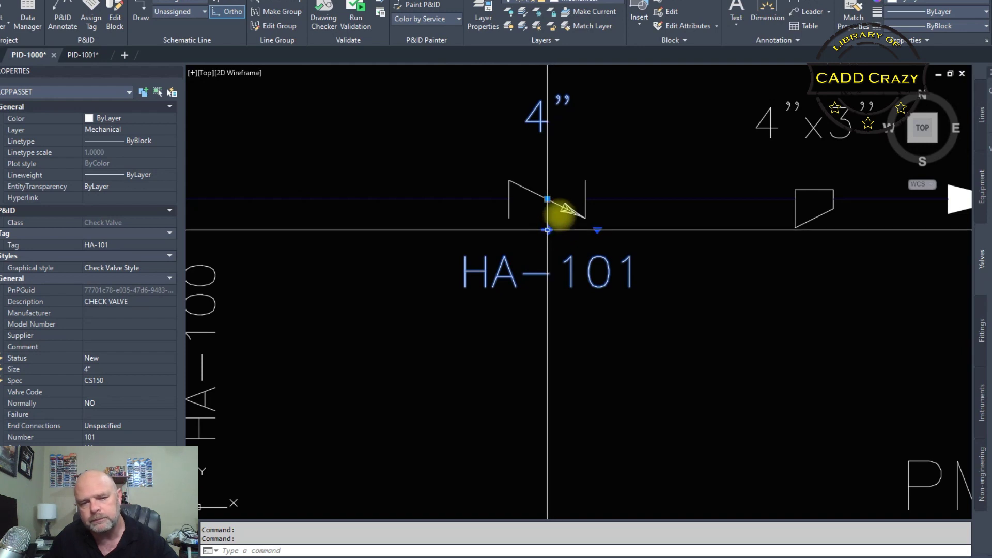
- Substitute check valve HA-101 with a gate valve
left_click(598, 230)
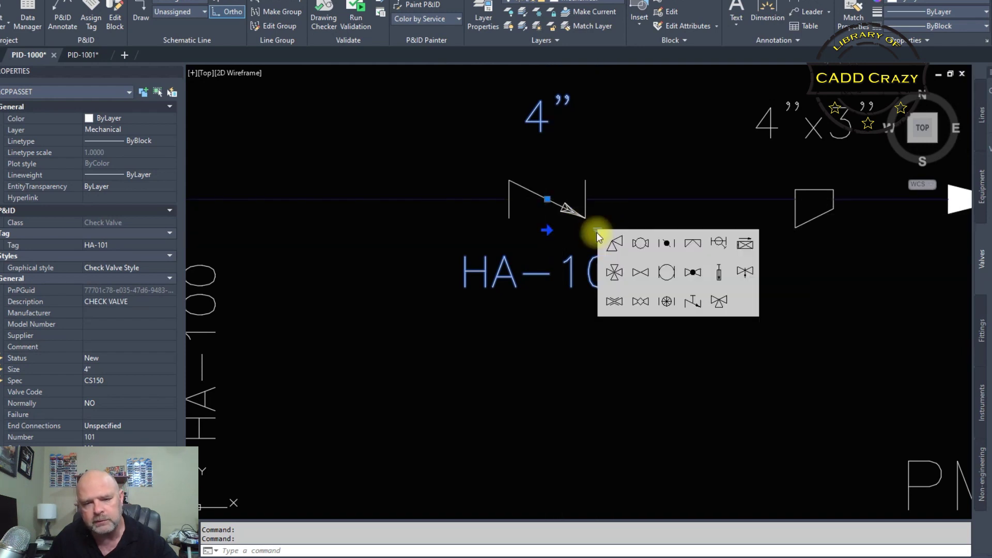
left_click(640, 273)
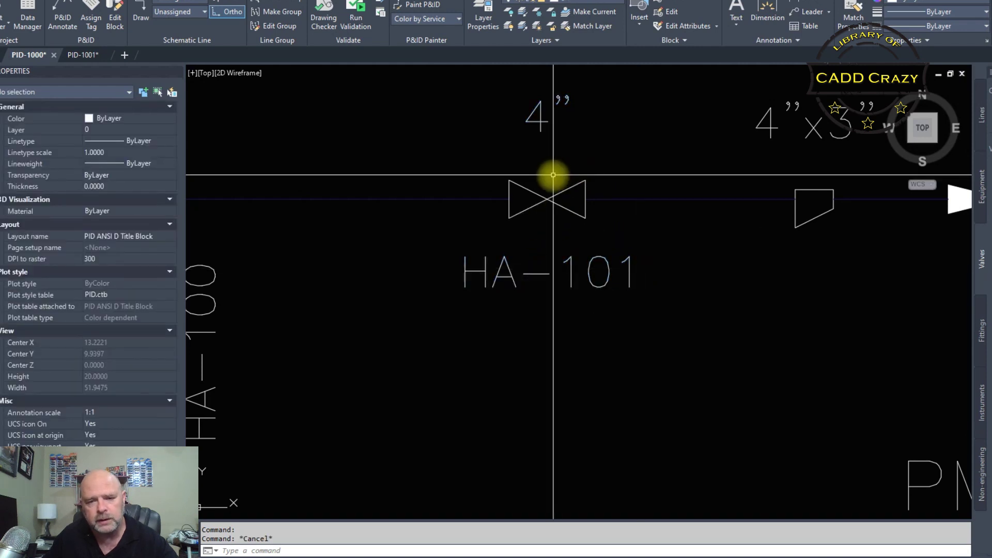
scroll(578, 187, "down", 2)
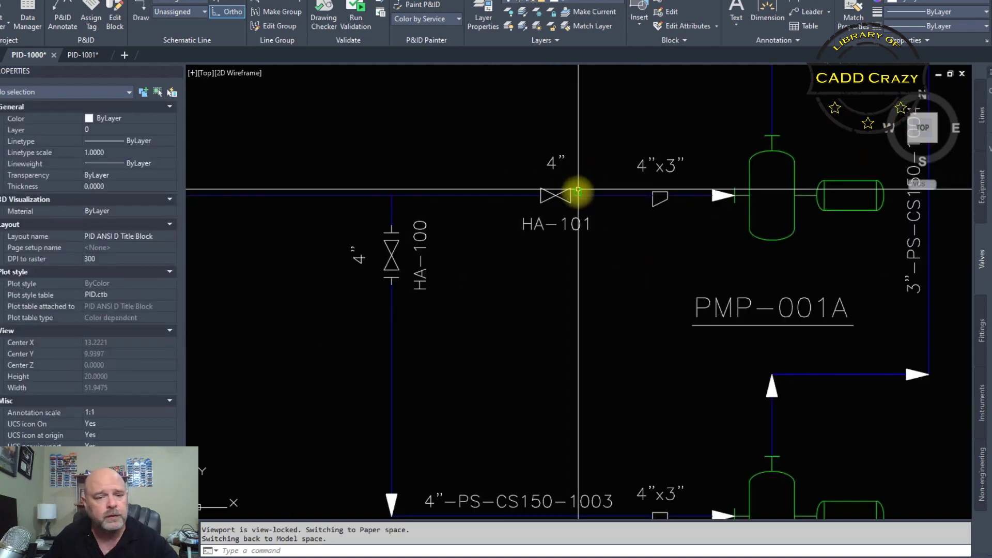
middle_click_drag(578, 194, 565, 261)
scroll(574, 249, "up", 1)
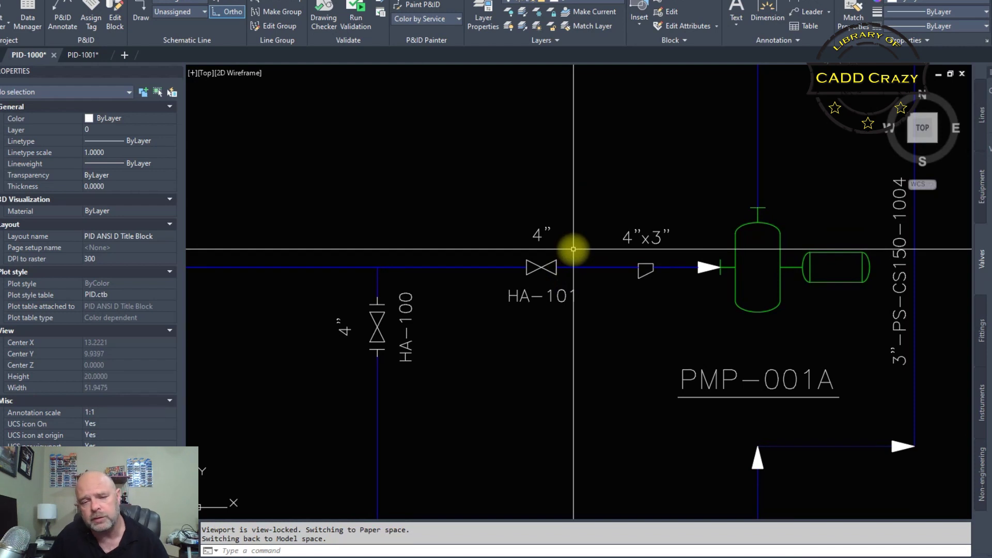